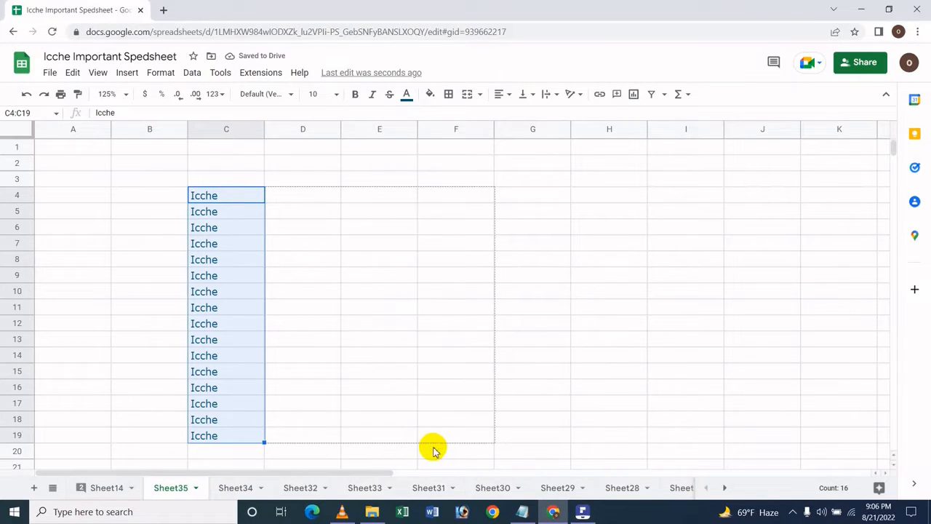
Make the text in cells C4:D7 bold
click(446, 342)
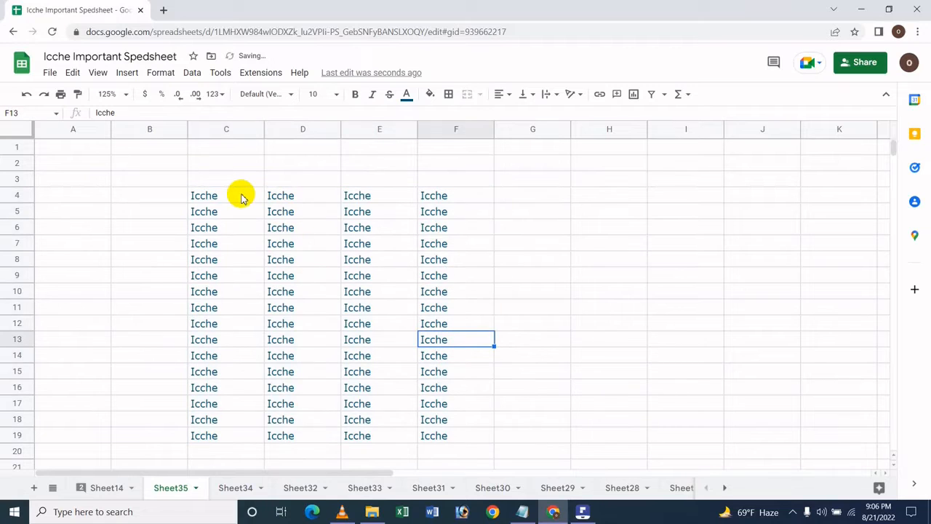
drag(245, 202, 290, 243)
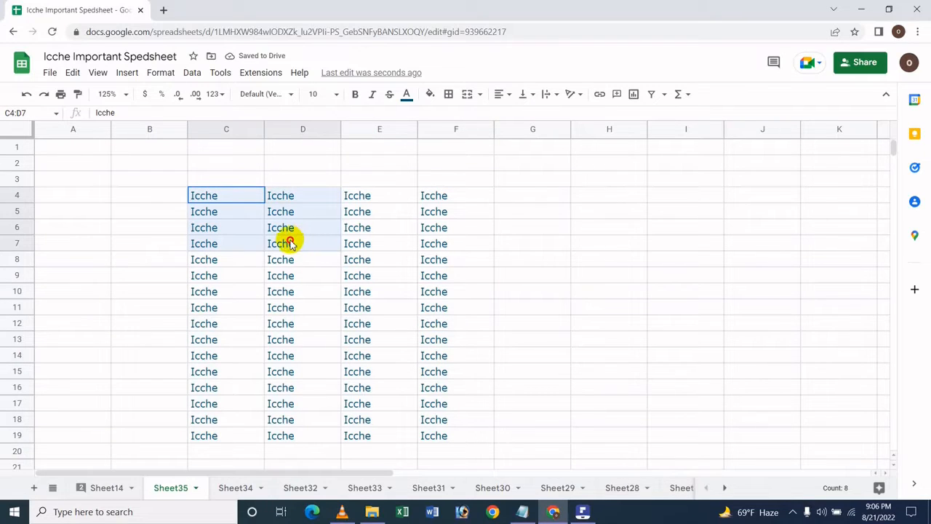
click(220, 200)
drag(220, 203, 269, 251)
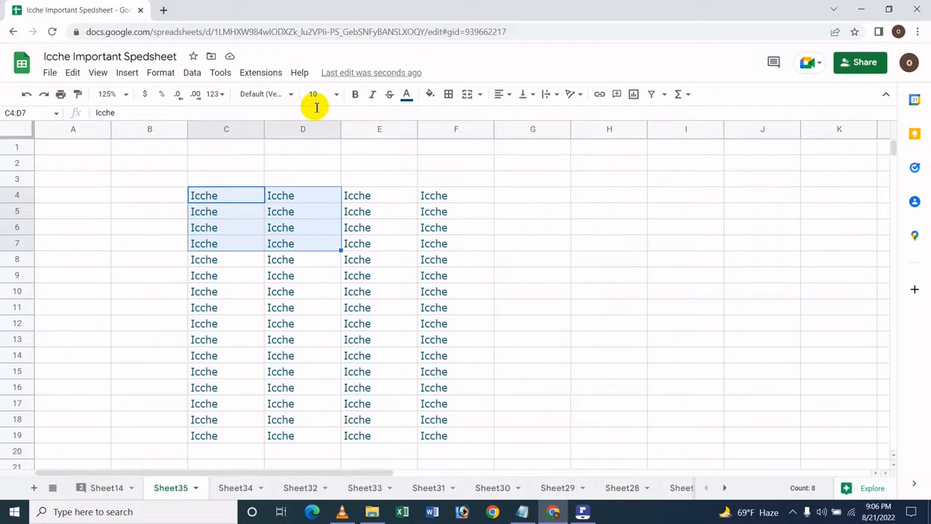
click(151, 70)
mouse_move(171, 141)
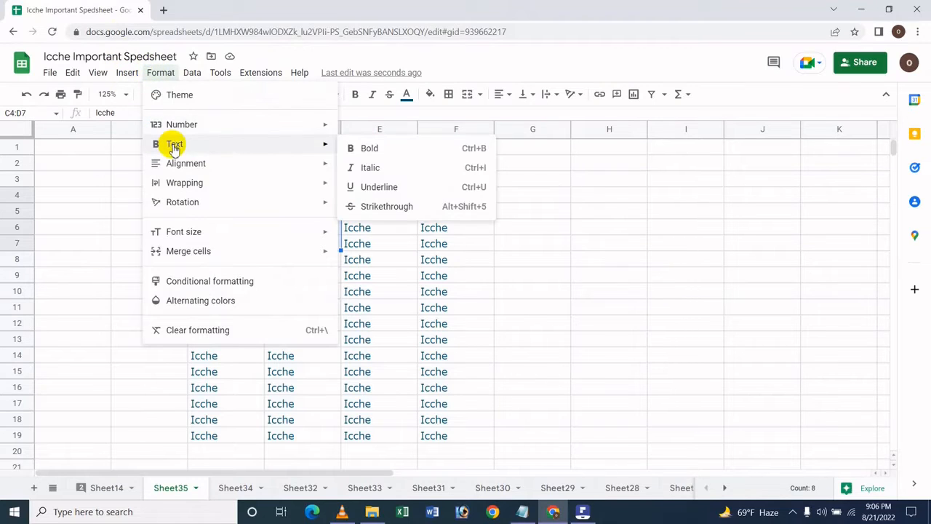
click(367, 154)
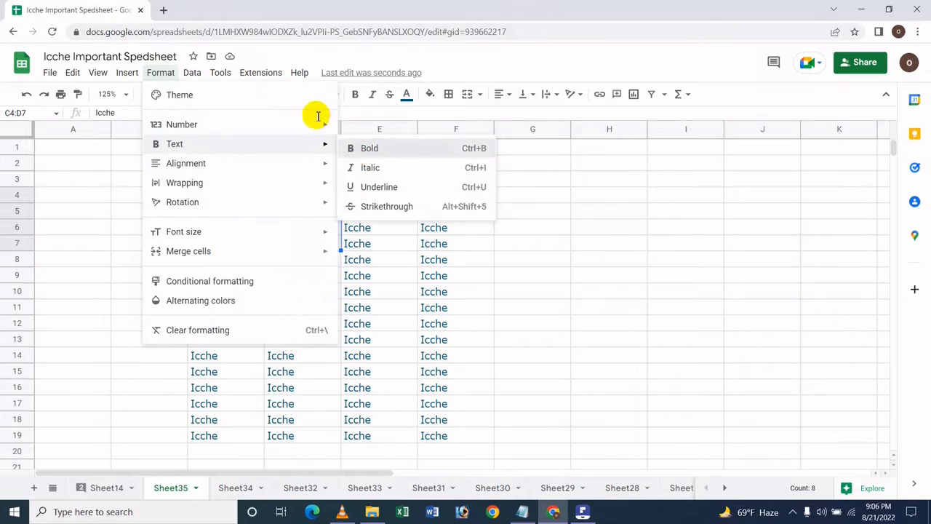
Italicize the text in cells C4:D7
click(161, 76)
mouse_move(218, 149)
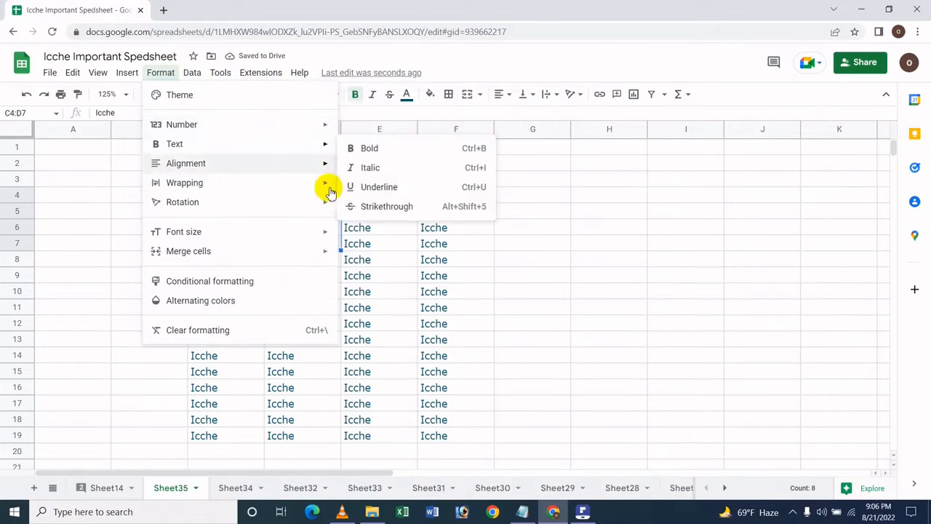
click(386, 168)
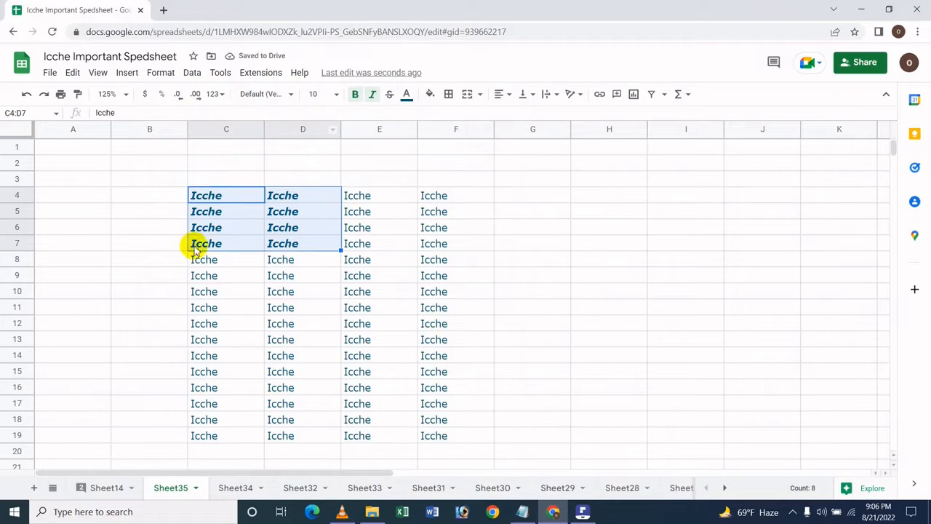
Underline the text in cells C4:D7 and remove that underline again
click(159, 79)
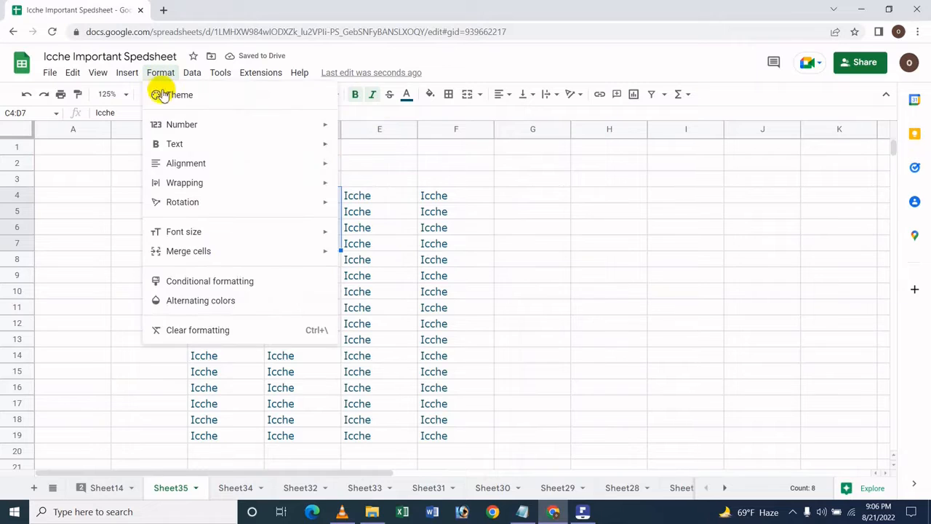
mouse_move(262, 149)
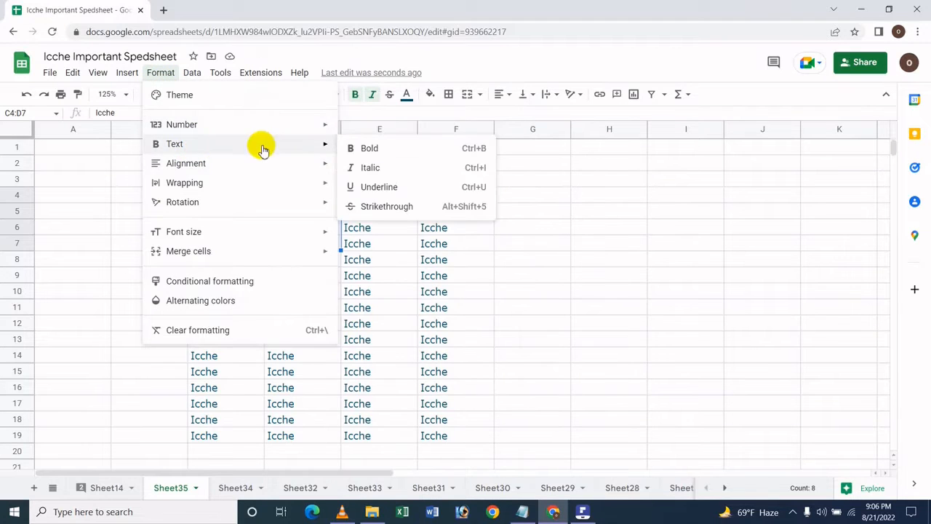
click(379, 187)
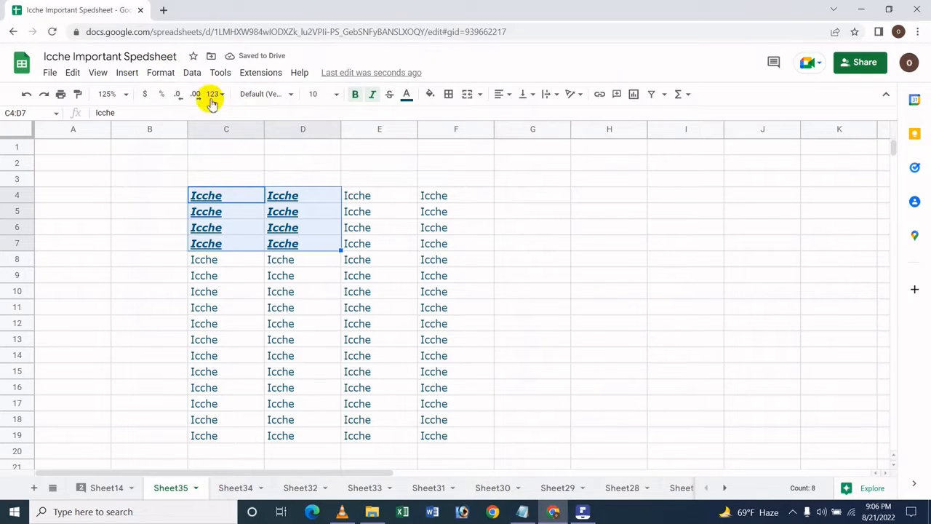
click(161, 73)
mouse_move(308, 145)
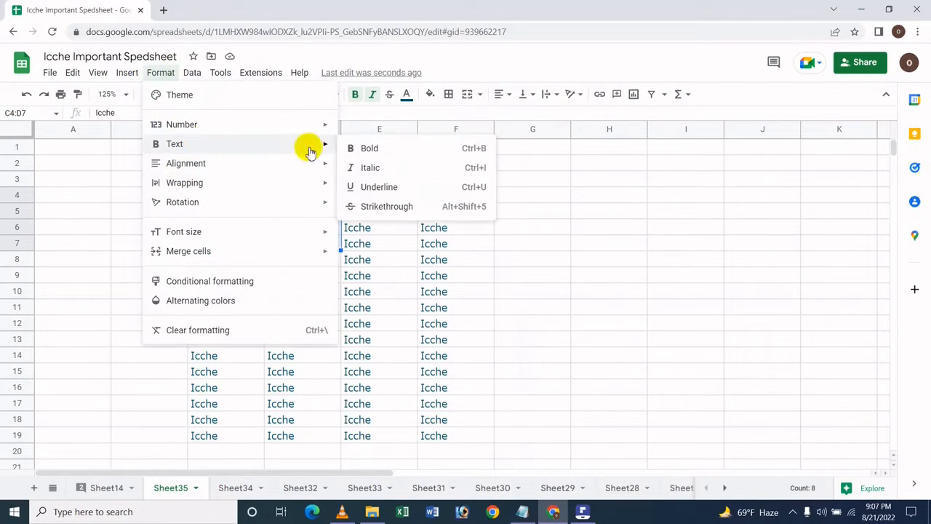
click(401, 198)
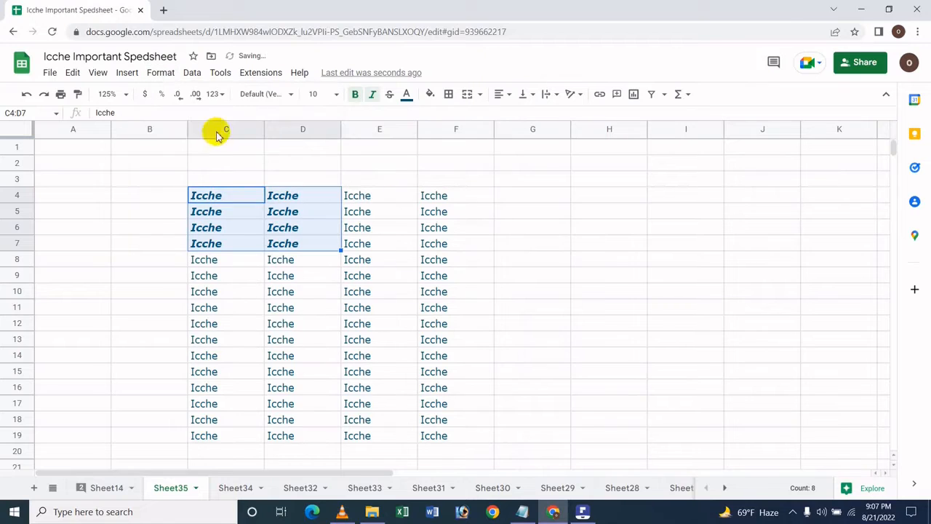
Apply strikethrough to the text in cells C4:D7
click(161, 73)
mouse_move(218, 144)
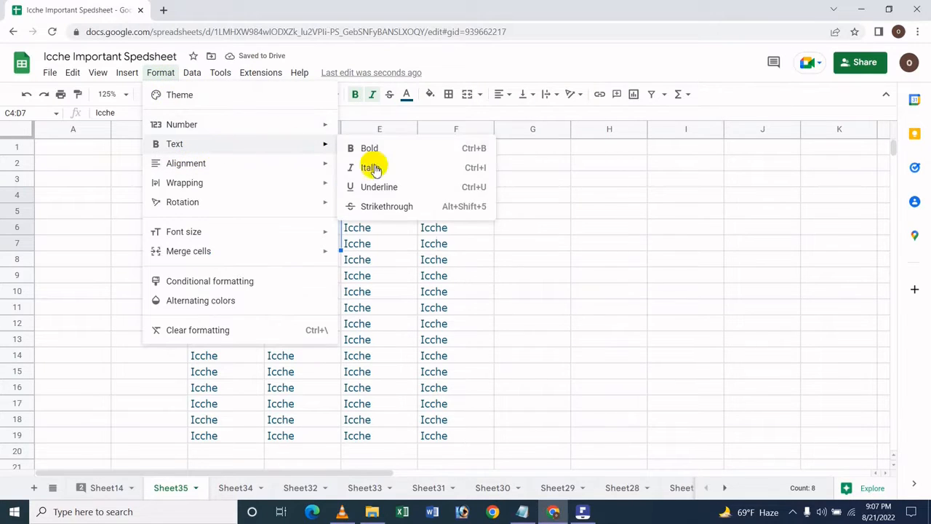
click(459, 207)
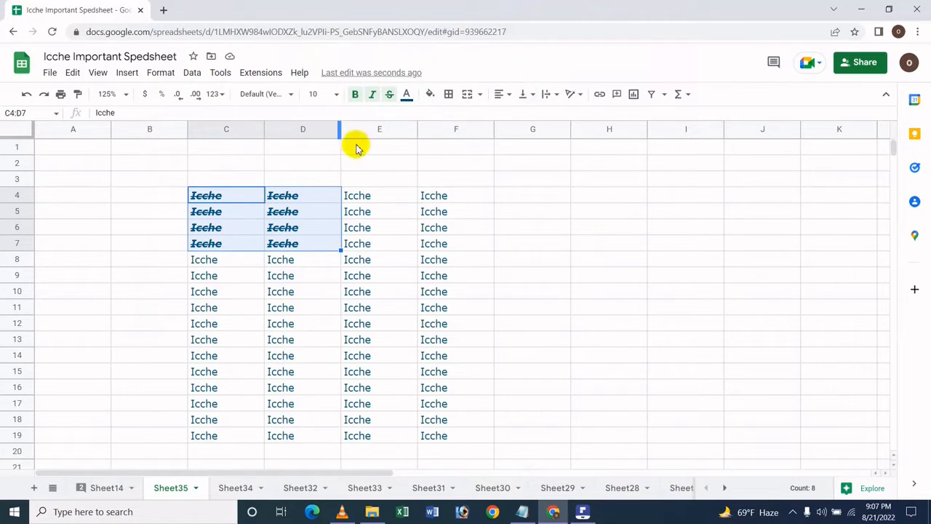
Clear the italic and strikethrough styling from cells C4:D7, keeping the text bold
click(355, 94)
click(356, 95)
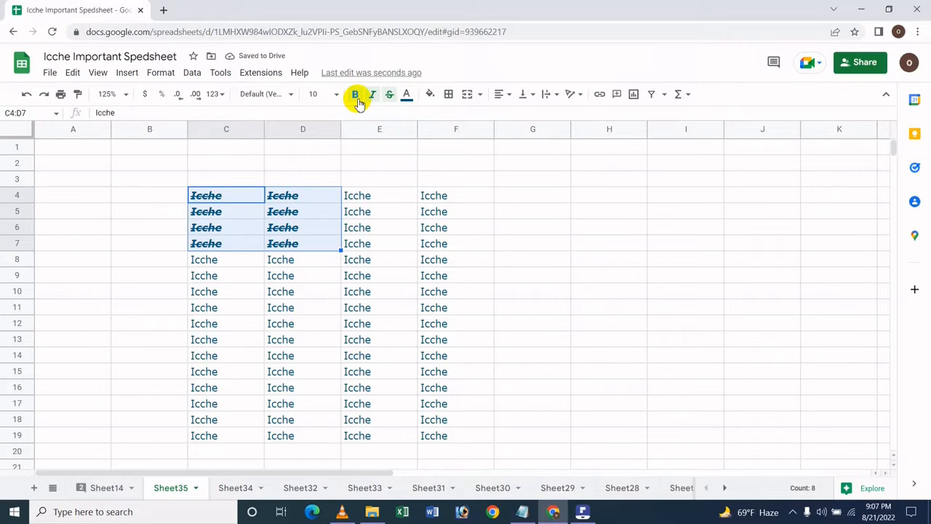
key(ctrl+i)
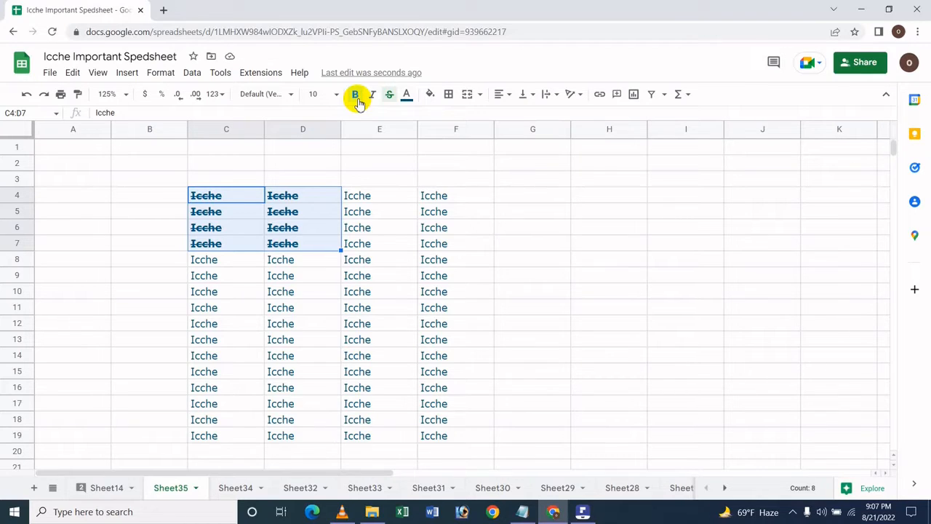
key(ctrl+i)
key(ctrl+i)
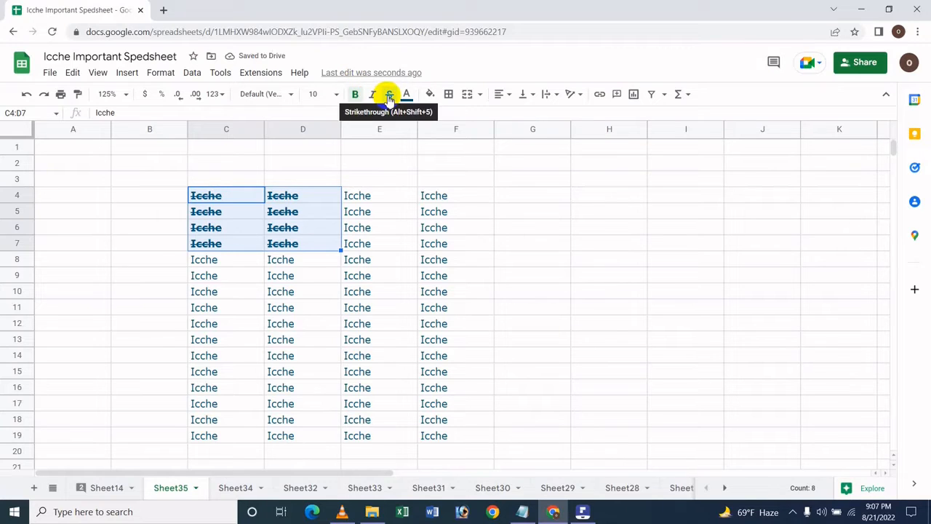
click(390, 96)
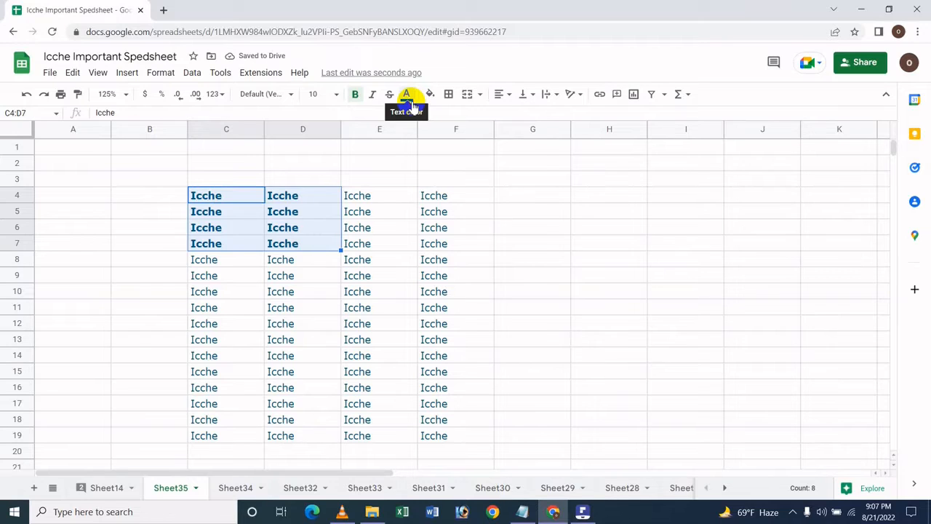
Set the text color of cells C4:D7 to a light blue theme color and their fill color to yellow
click(408, 96)
click(488, 132)
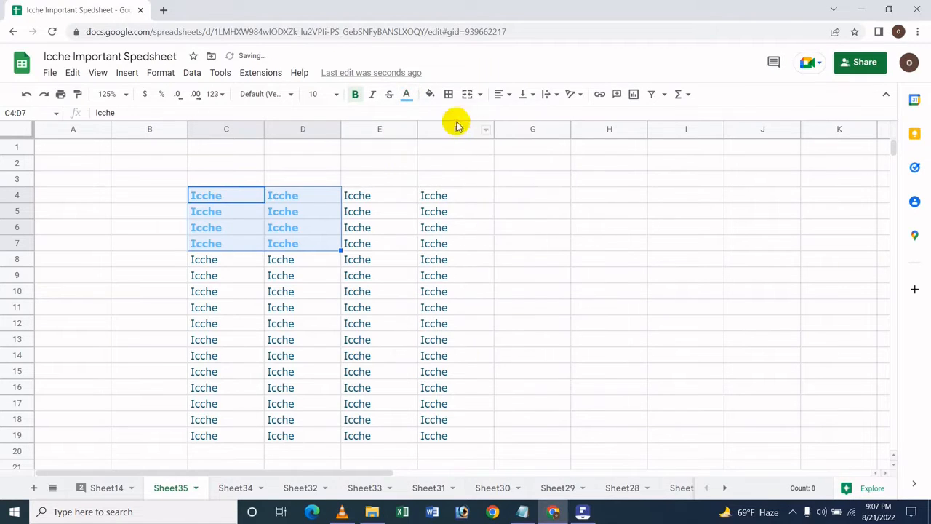
click(429, 95)
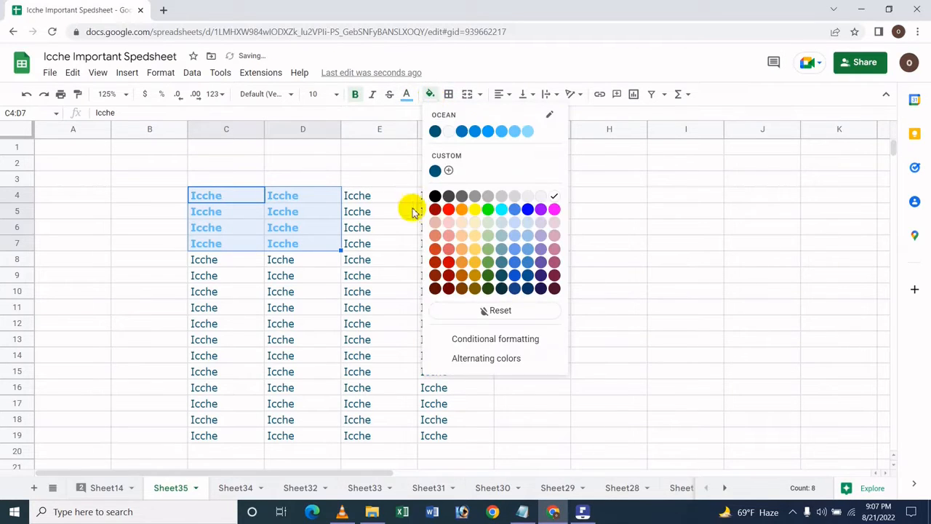
click(474, 211)
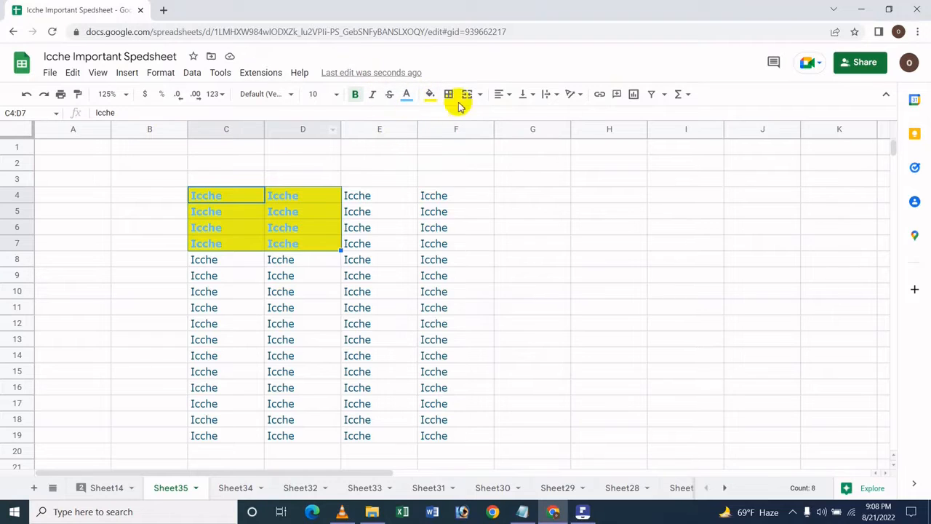
Turn bold off for the text in cells C4:D7 and back on
click(160, 74)
mouse_move(171, 143)
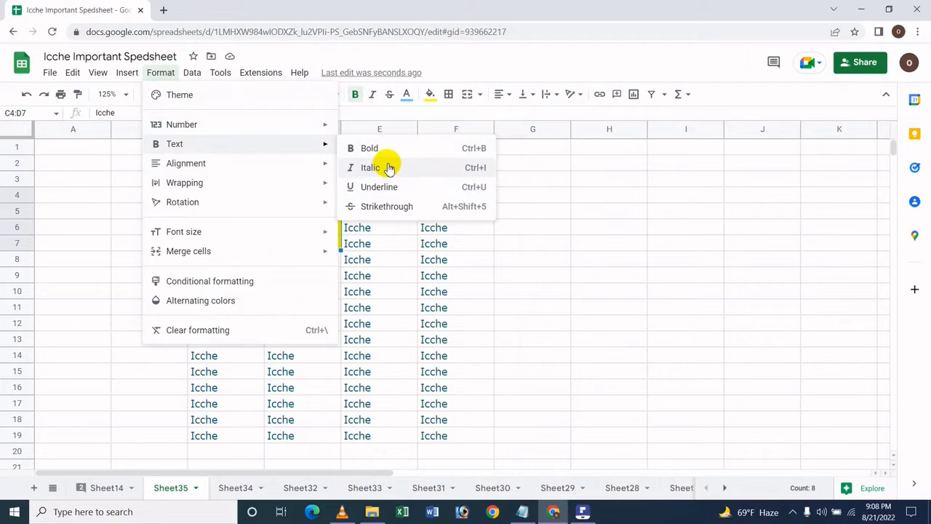
click(488, 66)
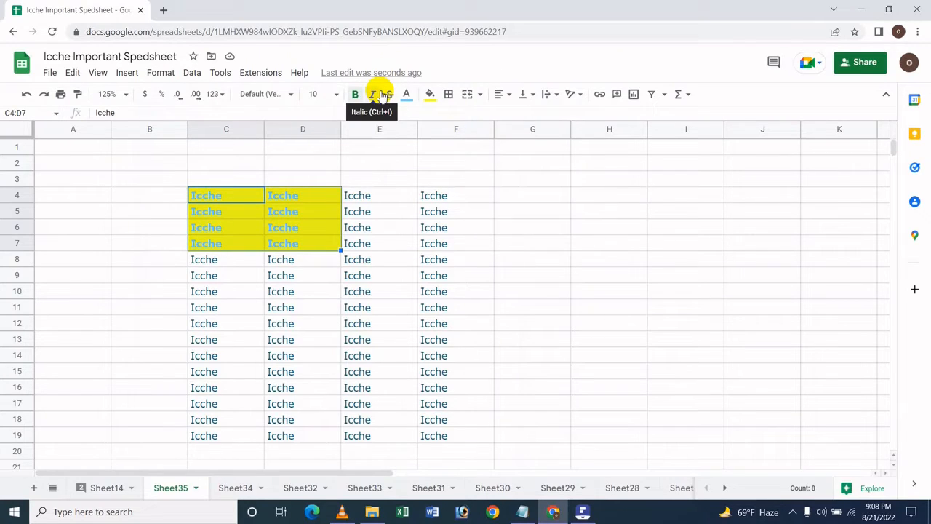
key(ctrl+b)
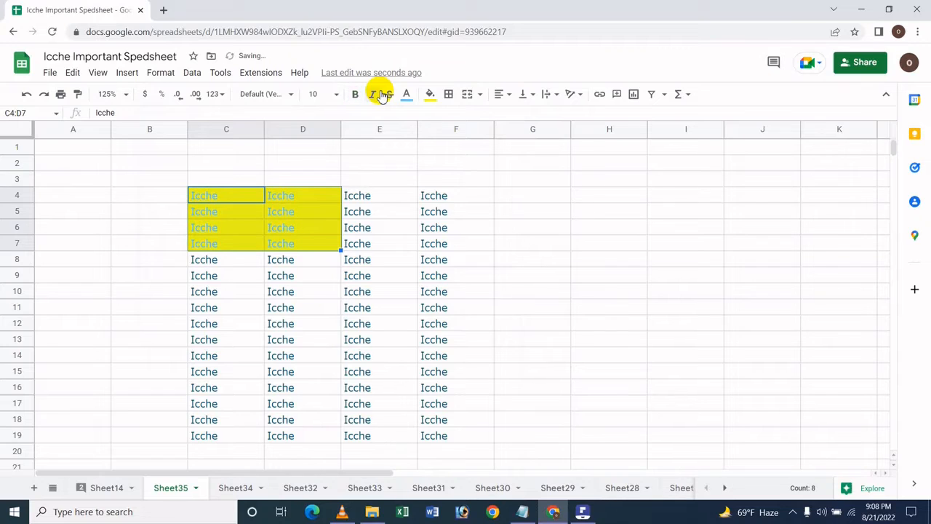
key(ctrl+b)
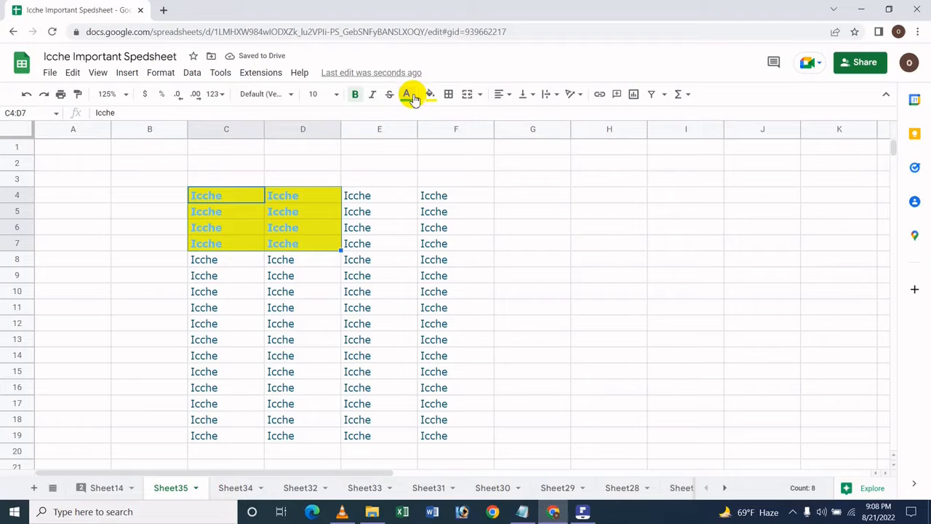
Set the text color of cells C4:D7 to red
click(408, 95)
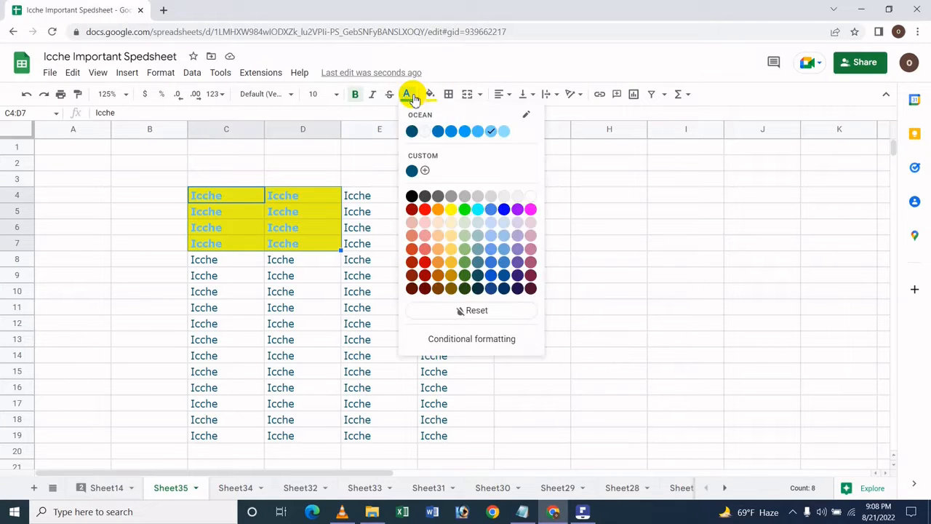
click(428, 209)
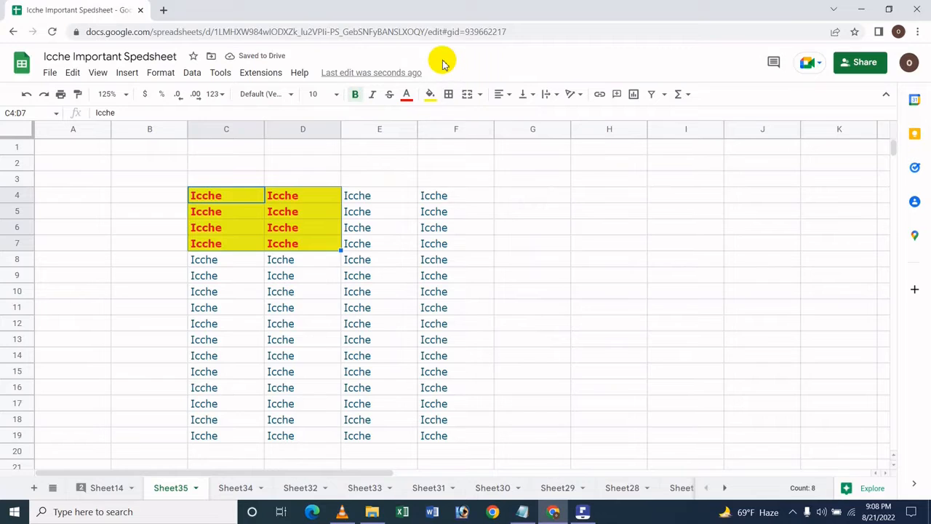
Switch italics on and off twice, and underline on and off once, for the text in cells C4:D7
key(ctrl+i)
key(ctrl+i)
key(ctrl+i)
key(ctrl+i)
key(ctrl+u)
key(ctrl+u)
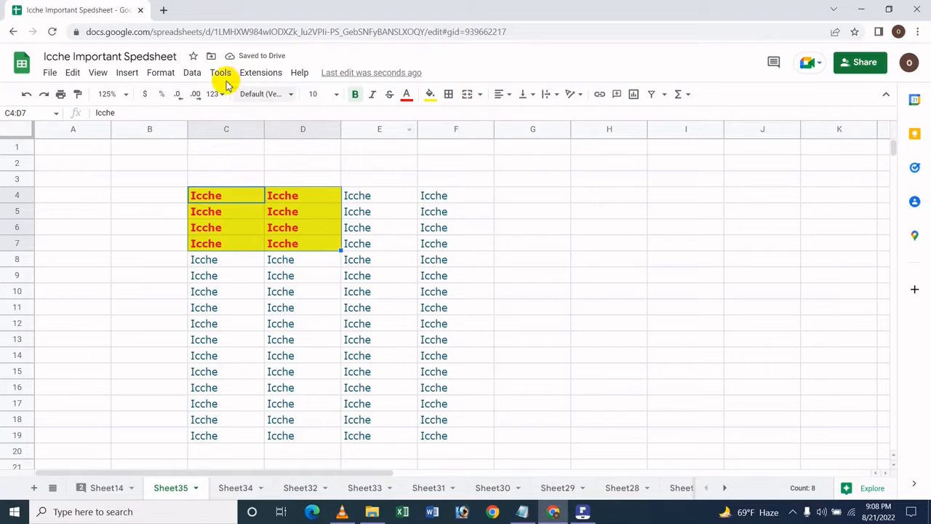
click(158, 73)
mouse_move(175, 143)
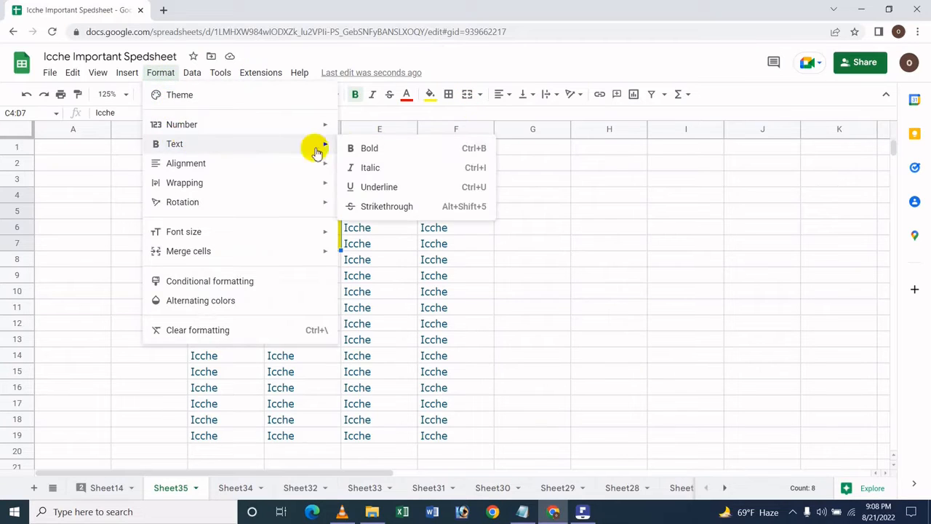
click(542, 62)
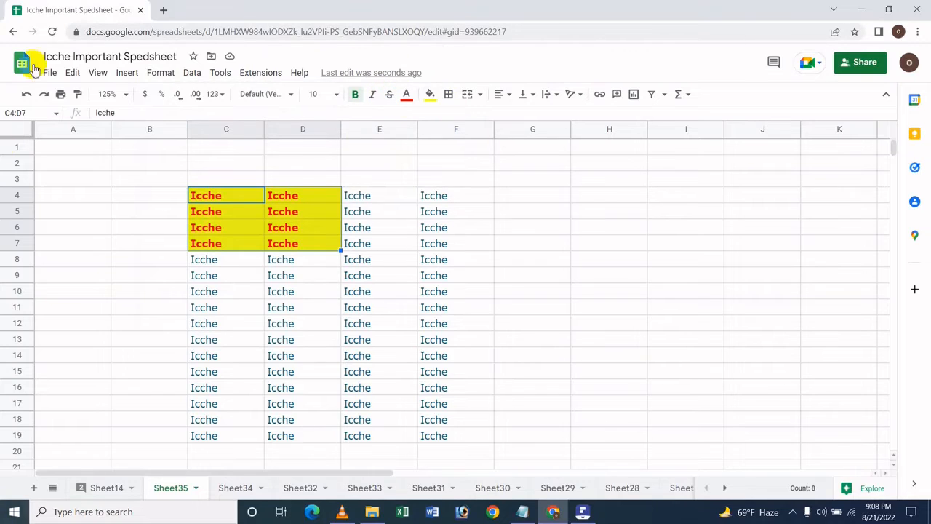
click(163, 75)
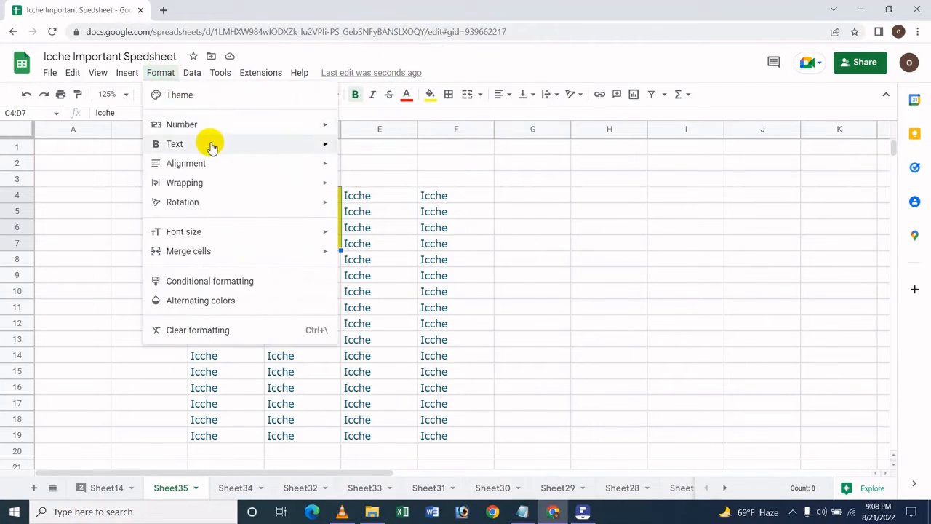
mouse_move(242, 149)
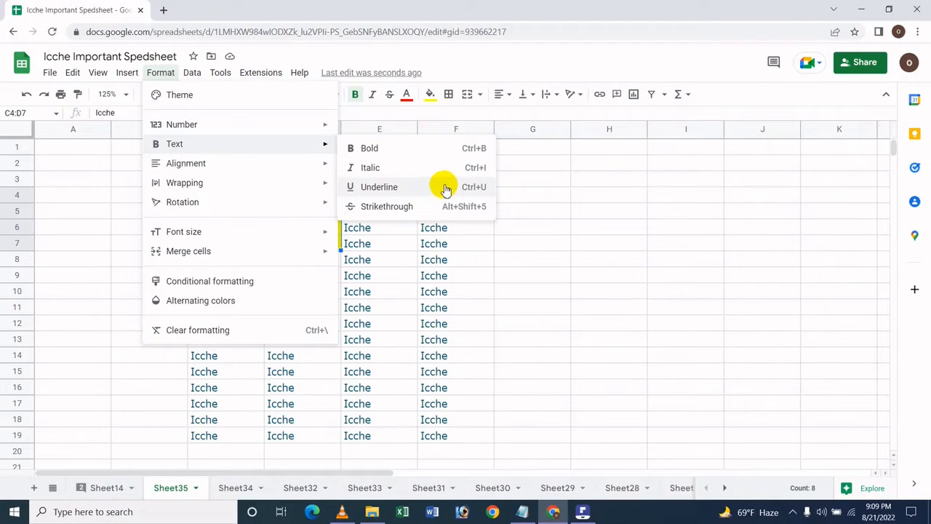
click(494, 68)
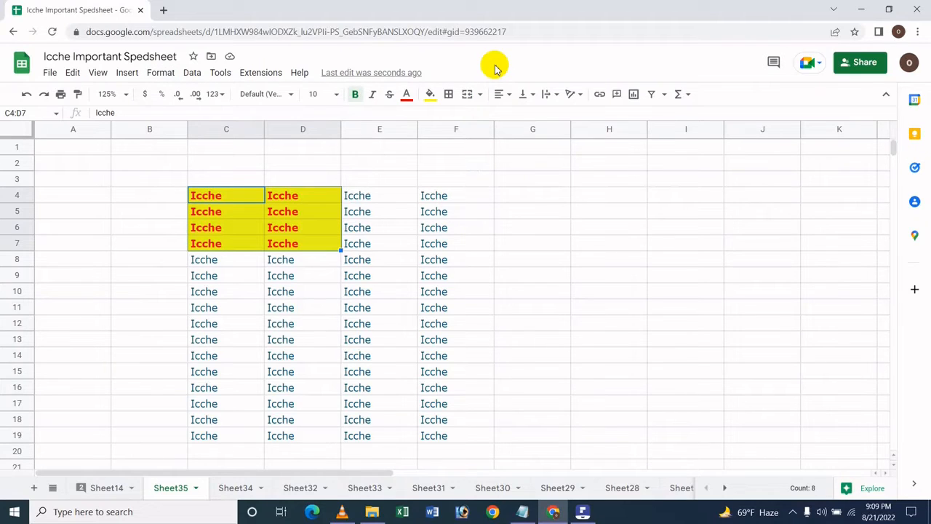
Underline the text in cells C4:D7 and look over the available text style options
key(ctrl+u)
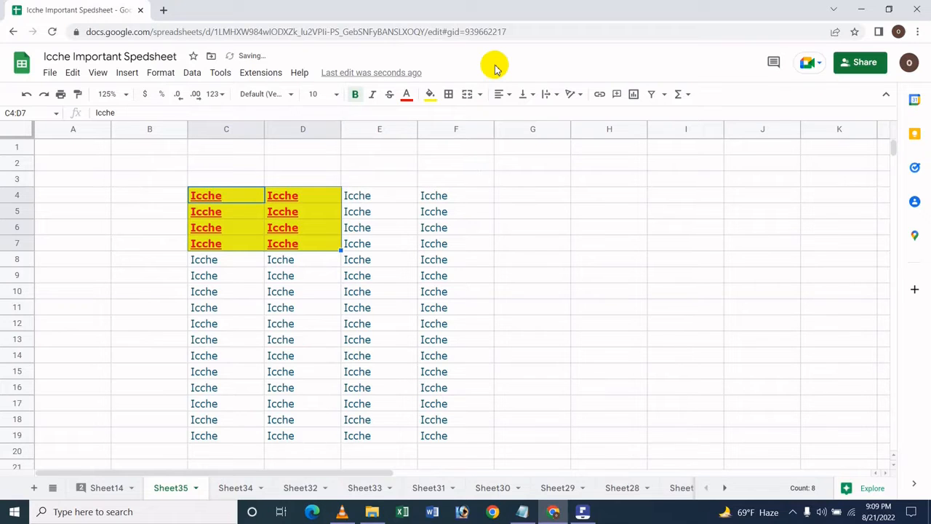
click(160, 72)
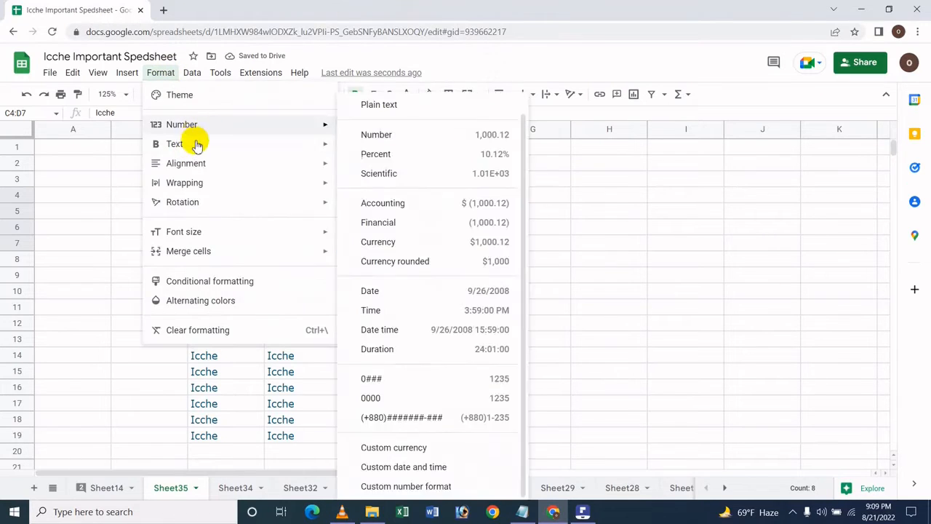
mouse_move(312, 149)
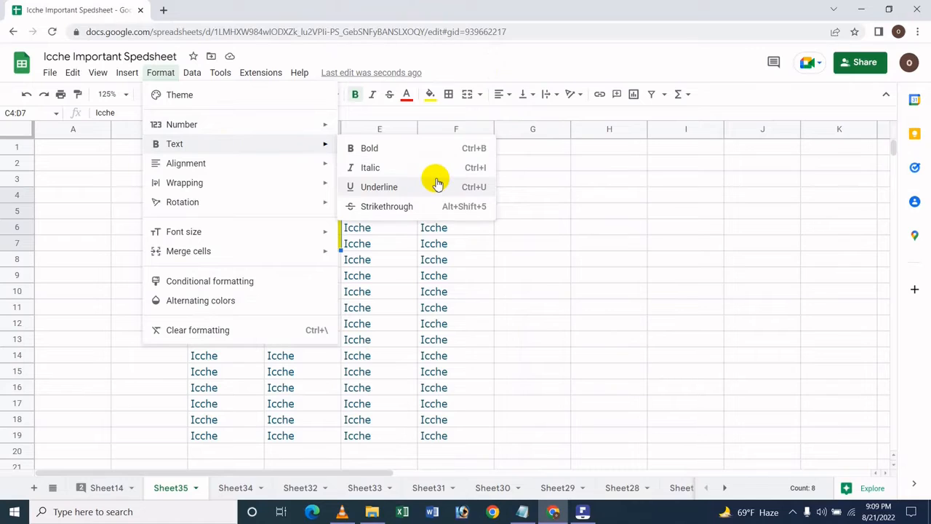
click(542, 62)
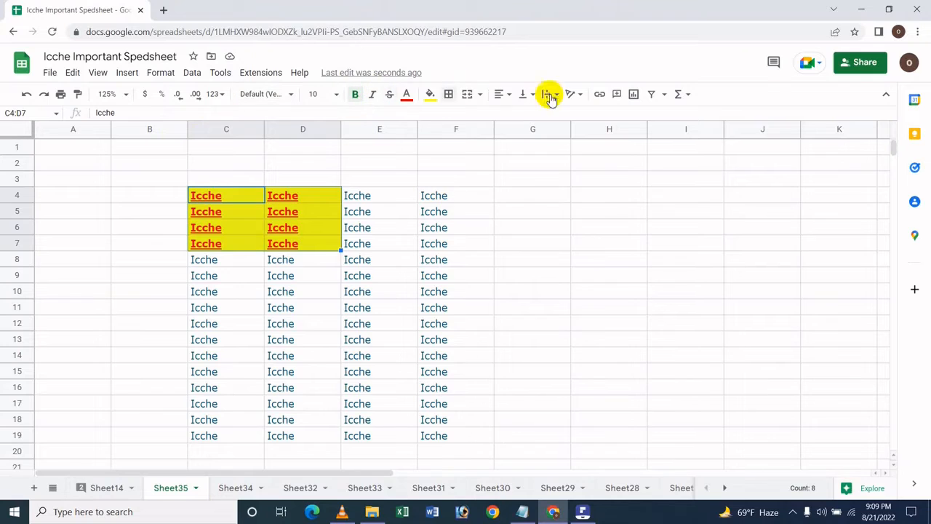
Apply borders to all sides of cells C4:D7 and undo the border change
click(448, 95)
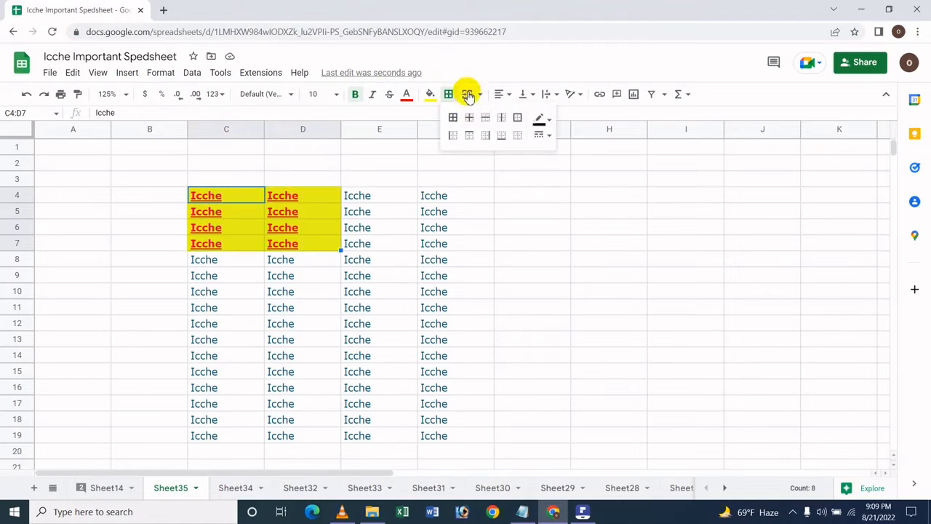
click(453, 117)
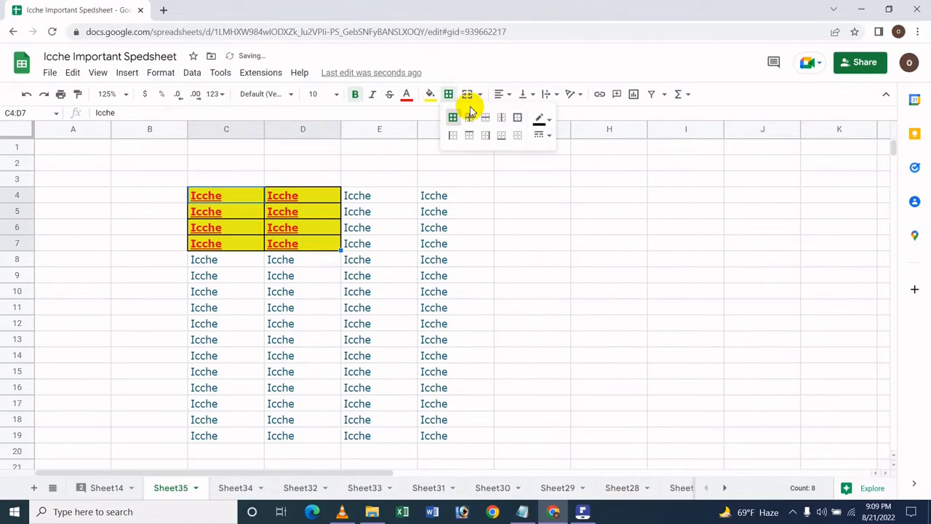
click(469, 69)
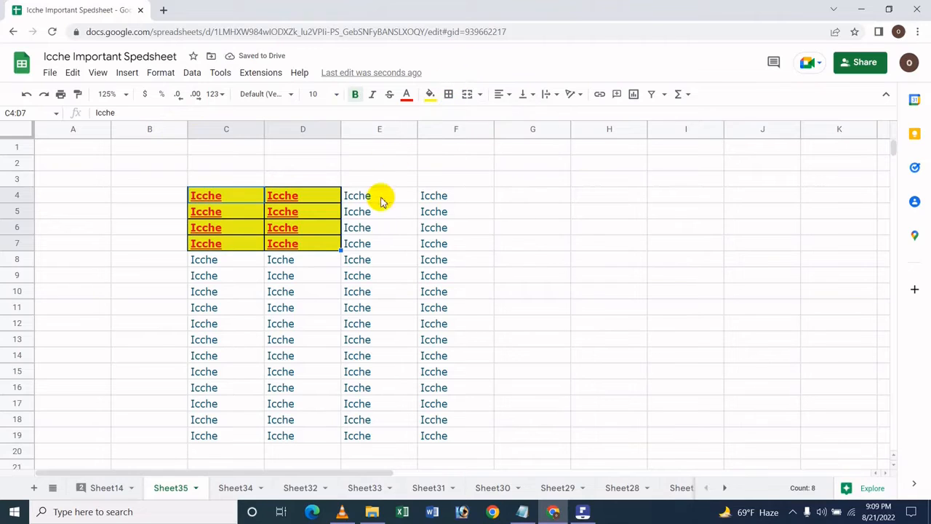
key(ctrl+z)
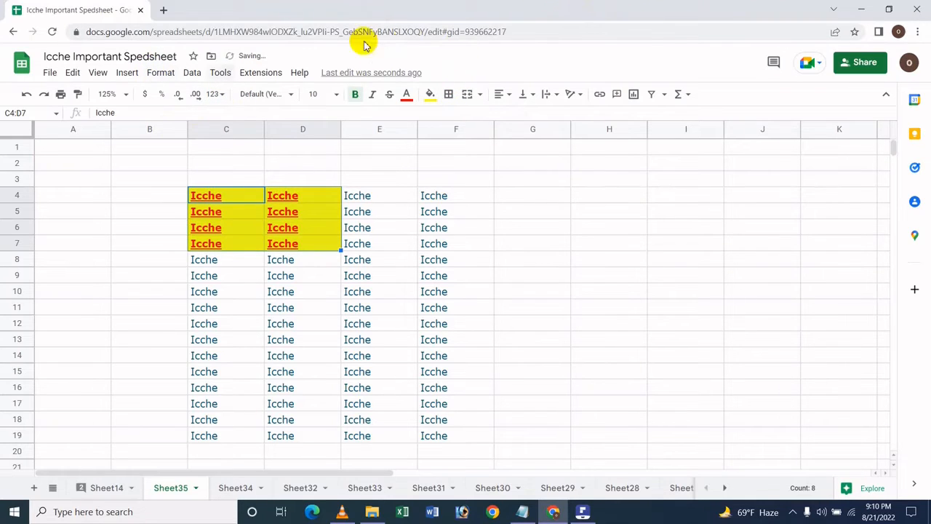
Center the text in cells C4:D7 horizontally, and change its alignment to right
click(174, 74)
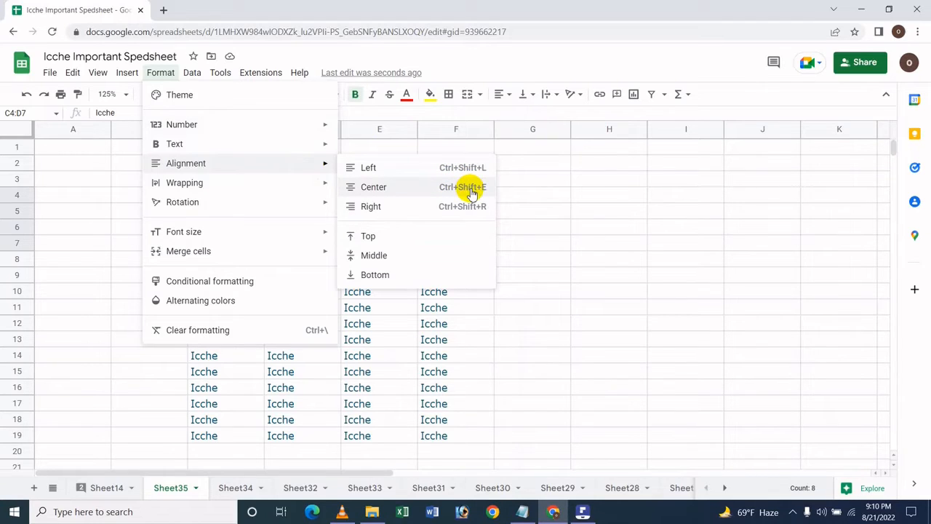
click(470, 189)
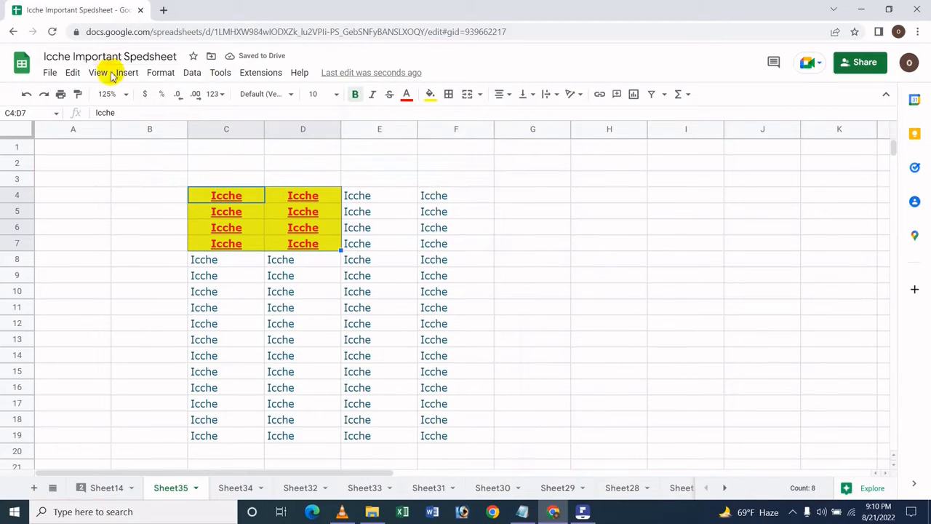
click(160, 73)
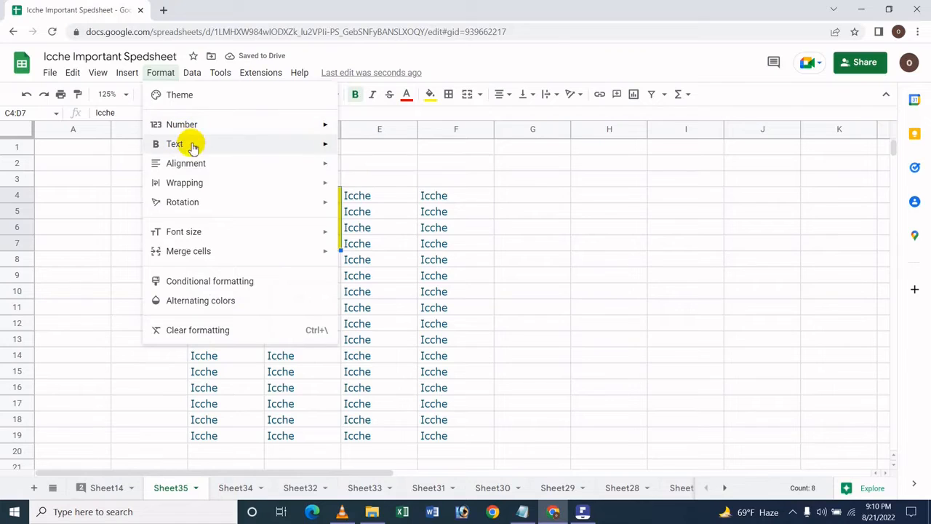
mouse_move(229, 139)
mouse_move(243, 161)
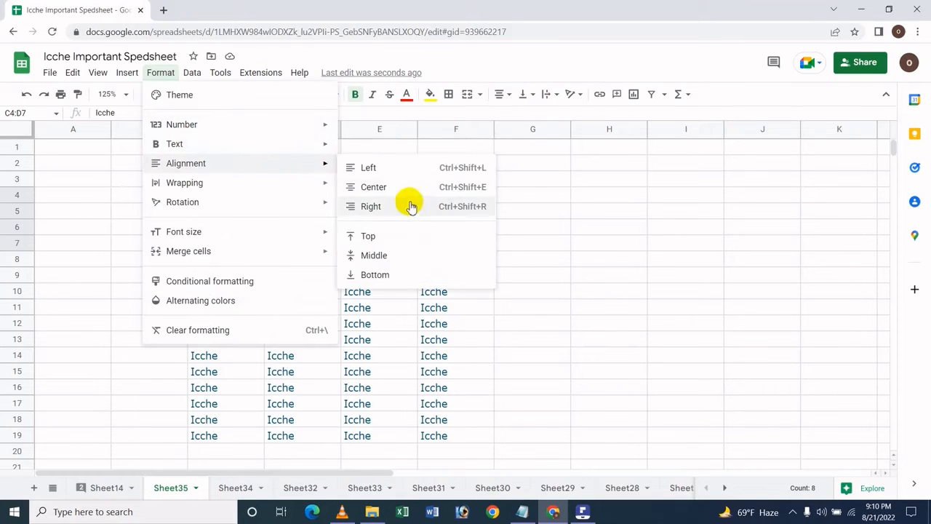
click(424, 206)
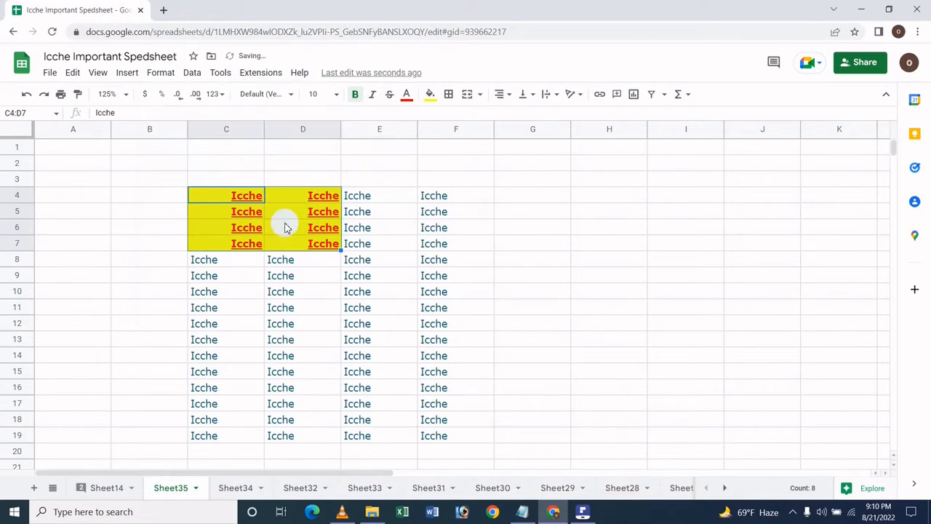
Switch the horizontal alignment of cells C4:D7 to left, to center and back to right
click(504, 96)
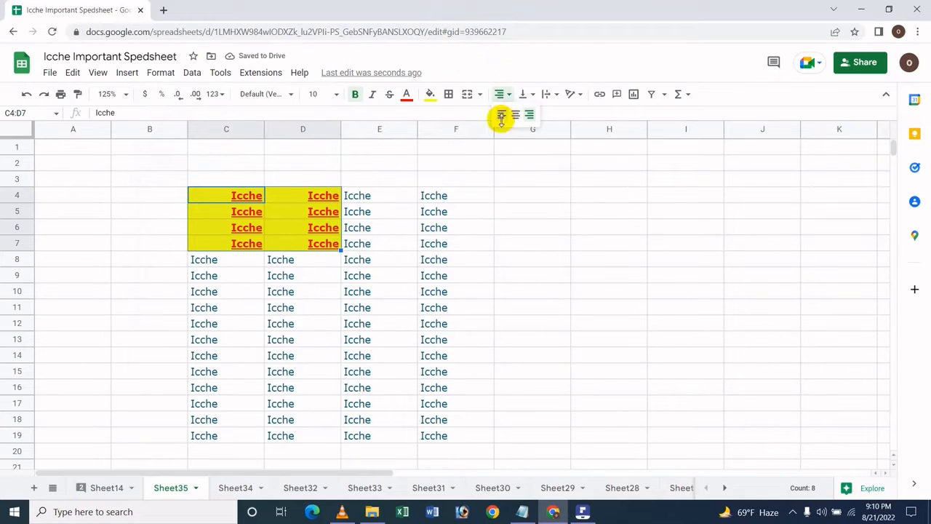
click(501, 116)
click(498, 96)
click(514, 115)
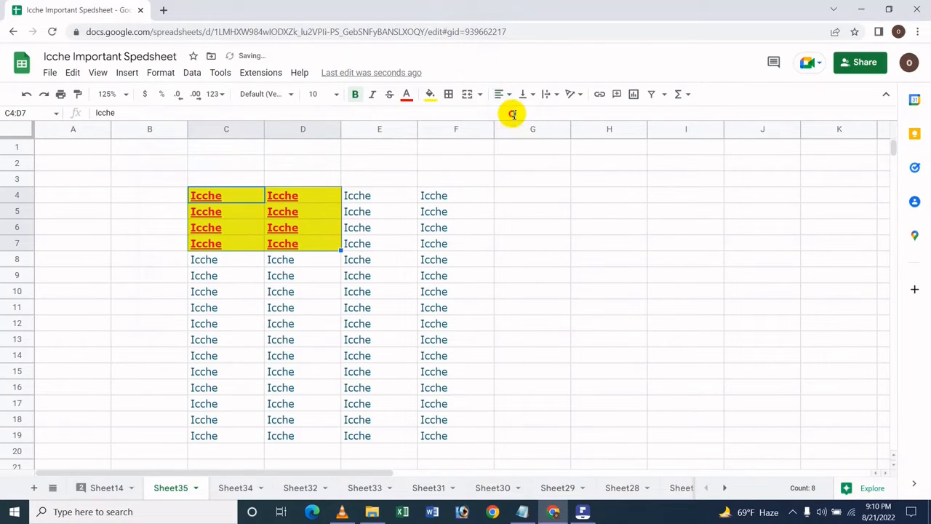
click(501, 96)
click(516, 114)
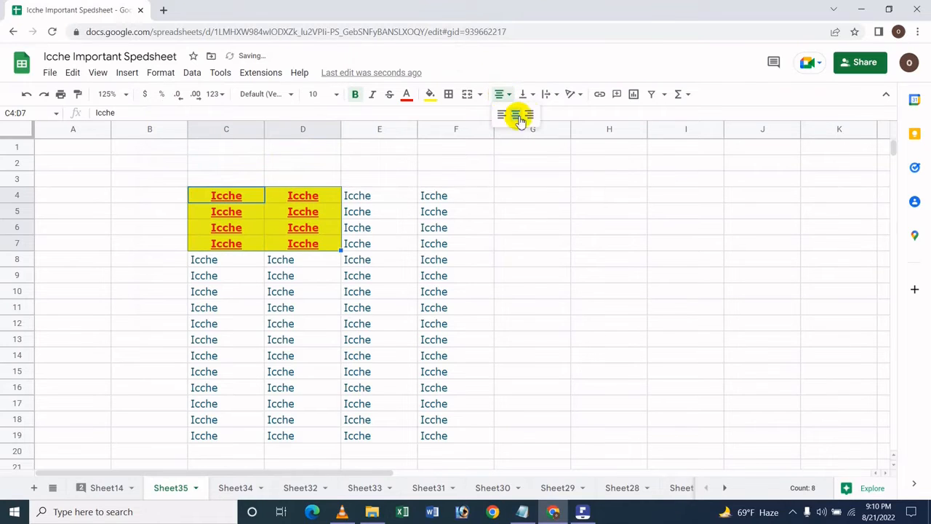
click(529, 115)
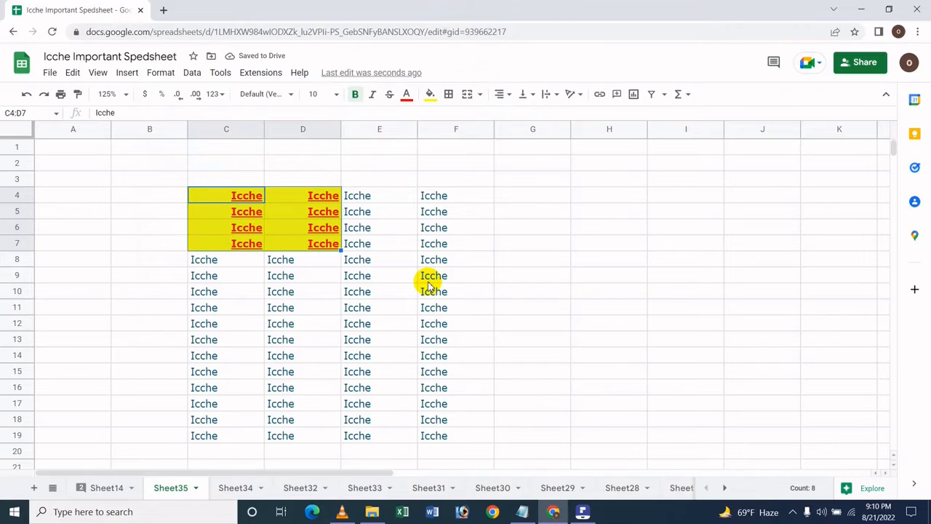
key(ctrl+l)
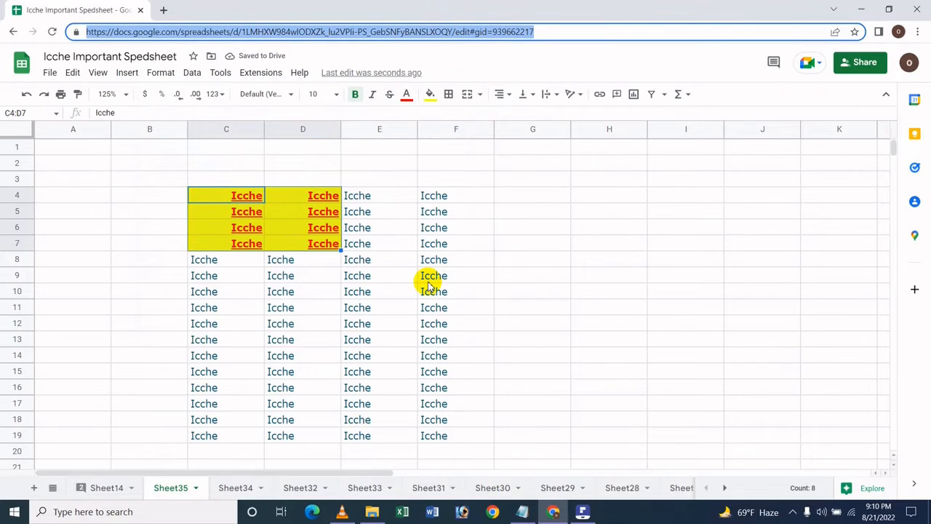
click(445, 79)
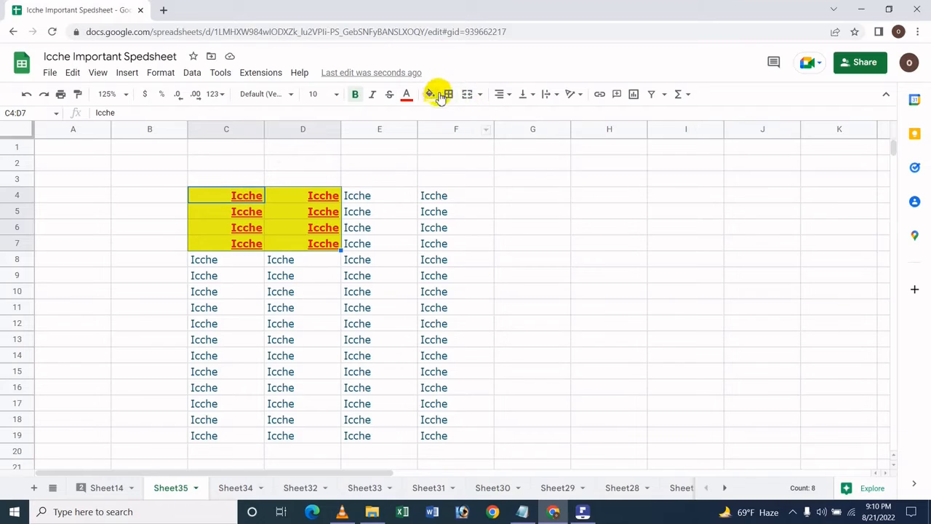
click(510, 94)
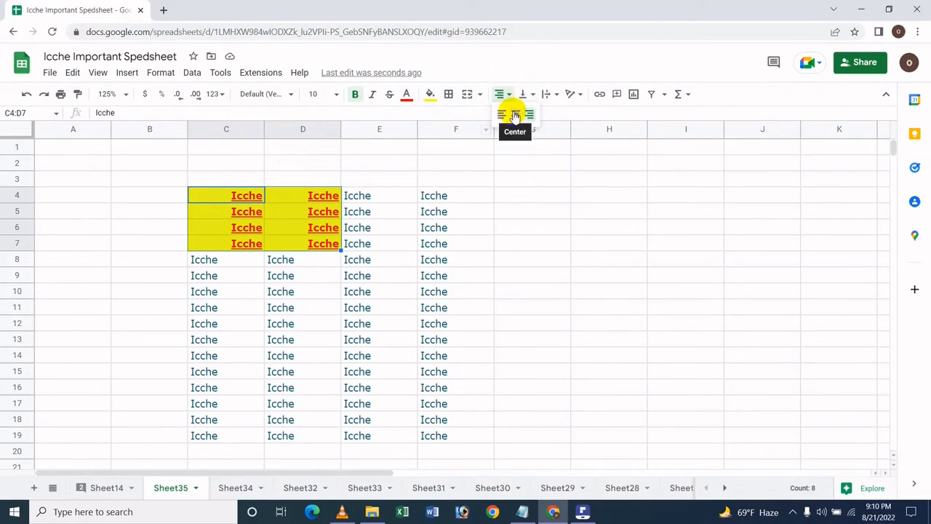
Look over the alignment options and left-align the text in cells C4:D7
click(160, 72)
mouse_move(276, 166)
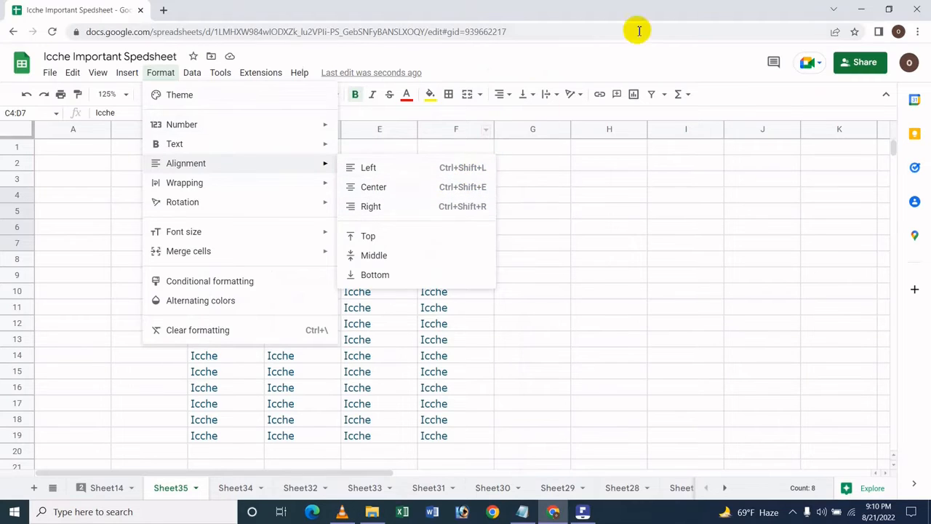
click(583, 64)
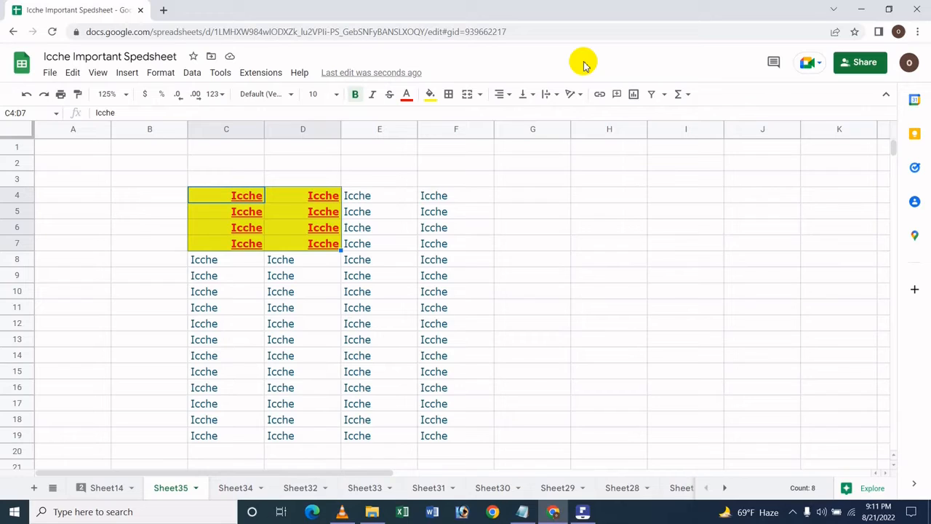
key(ctrl+shift+l)
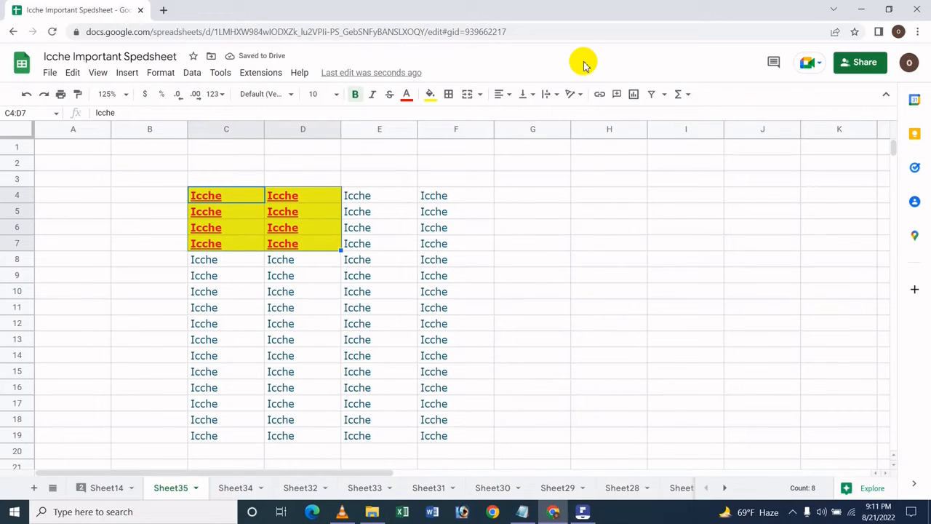
Center the text in cells C4:D7, right-align it, and center it again
click(160, 73)
mouse_move(247, 164)
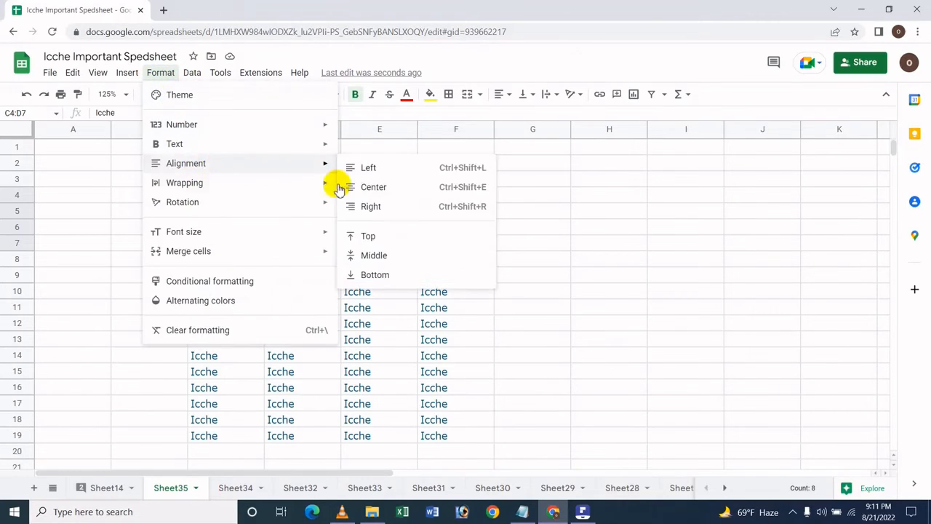
click(494, 65)
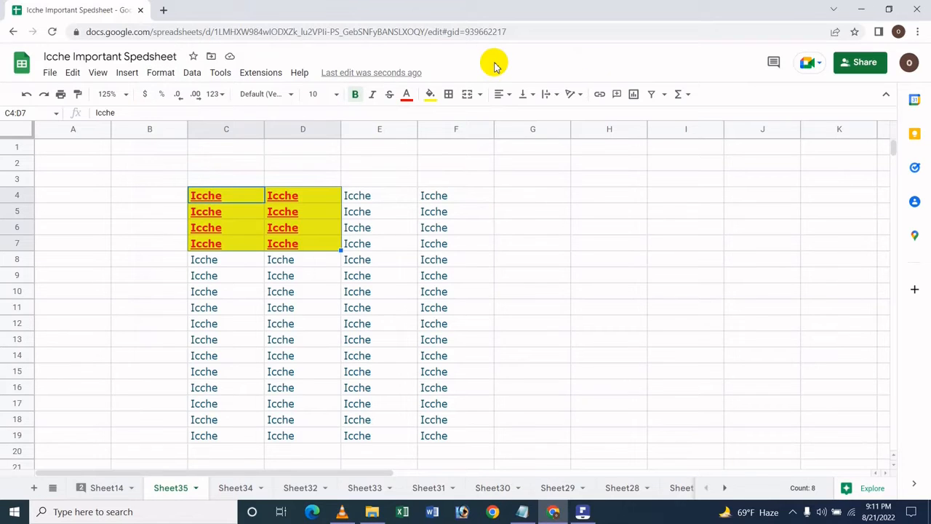
key(ctrl+shift+e)
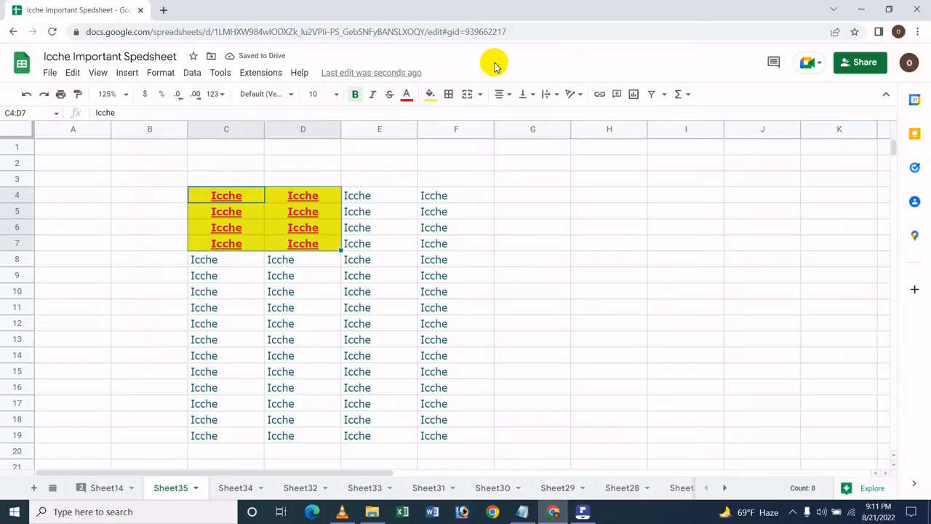
key(ctrl+shift+r)
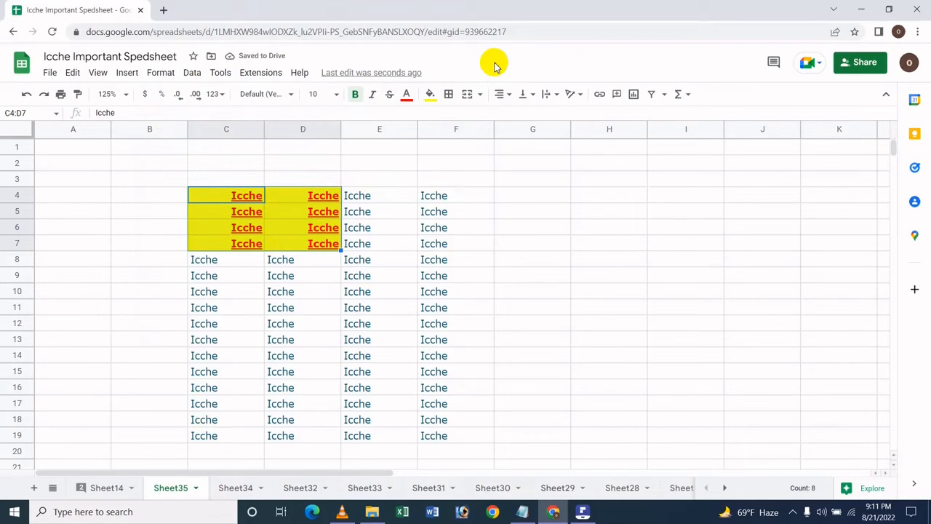
key(ctrl+shift+e)
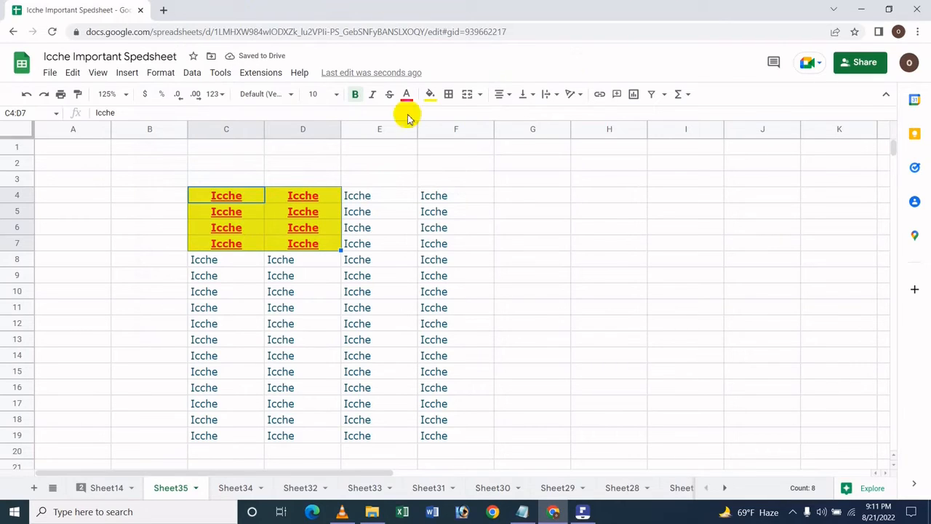
click(157, 74)
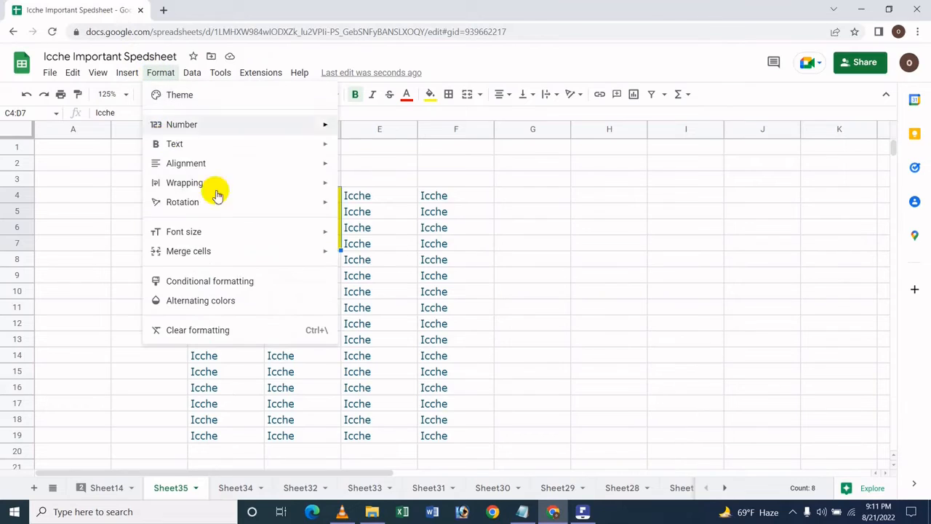
mouse_move(208, 166)
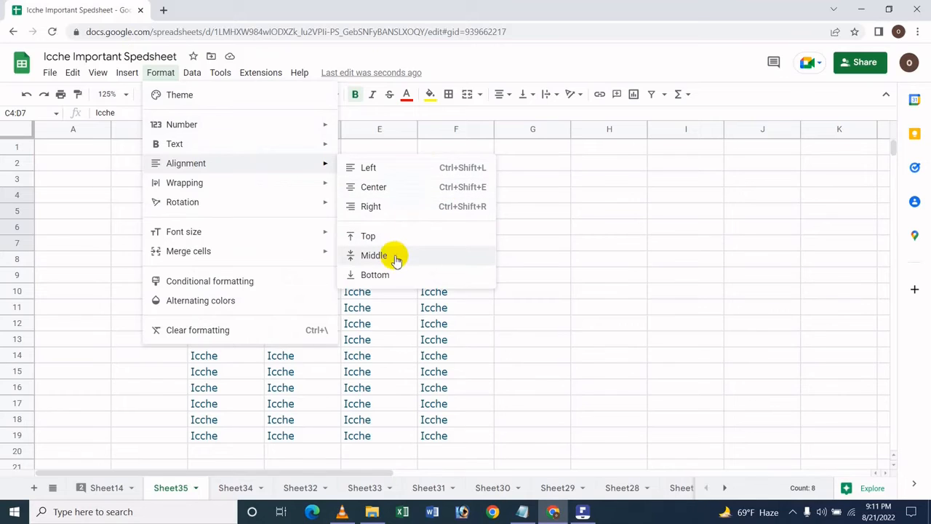
click(368, 341)
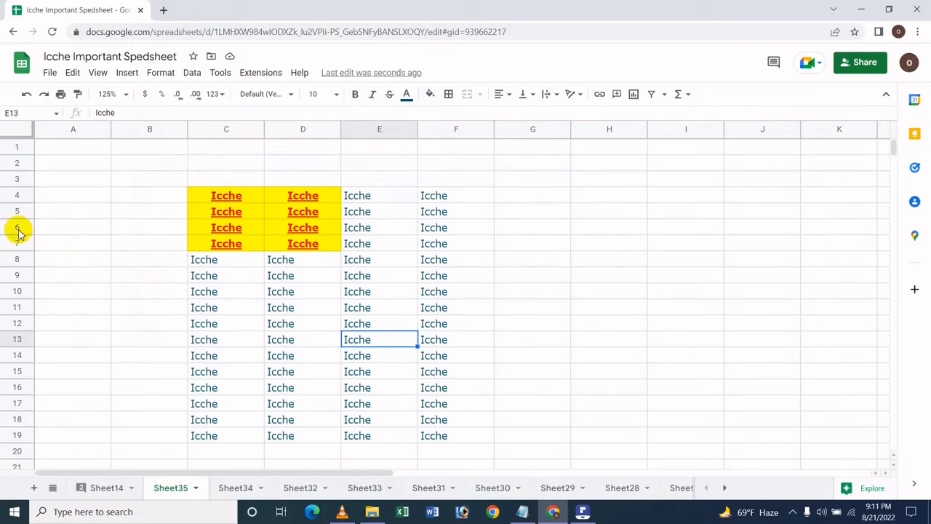
Resize rows 8 to 10 to a specified row height of 50 pixels
drag(9, 244, 29, 292)
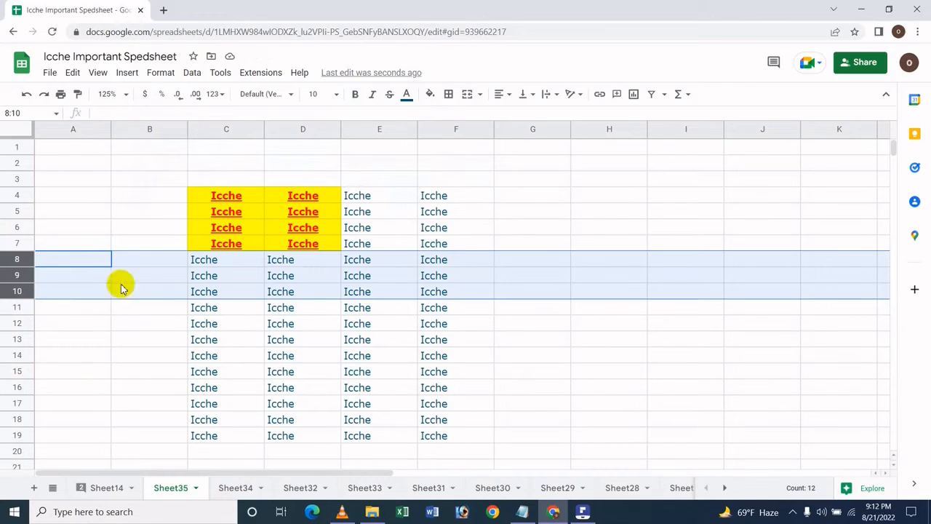
right_click(155, 269)
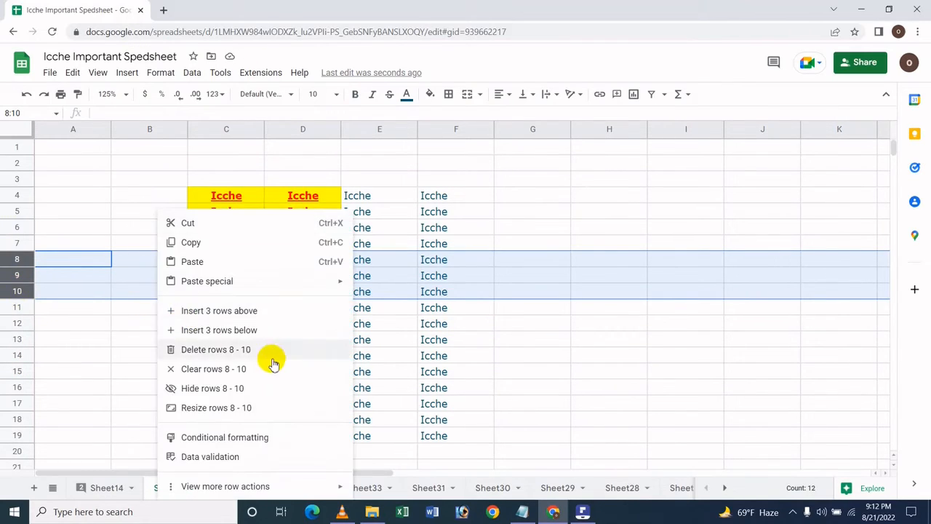
click(226, 409)
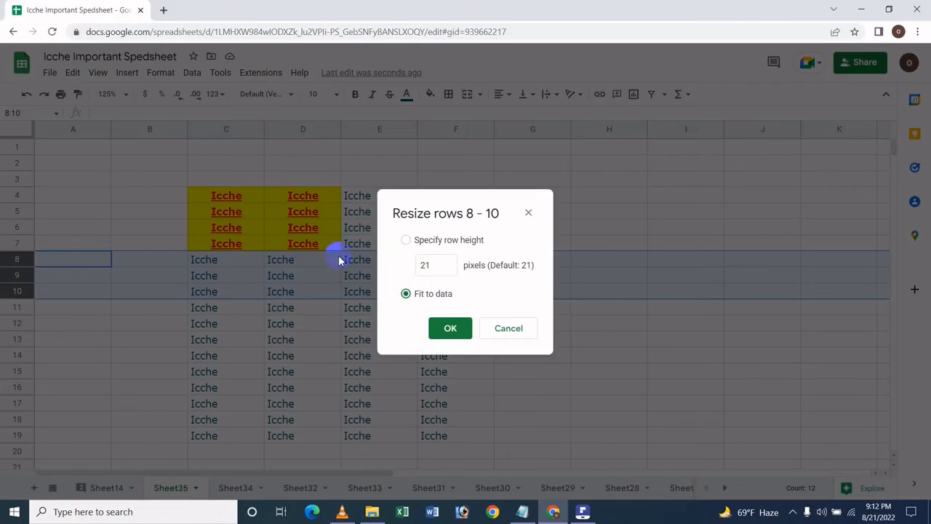
click(438, 266)
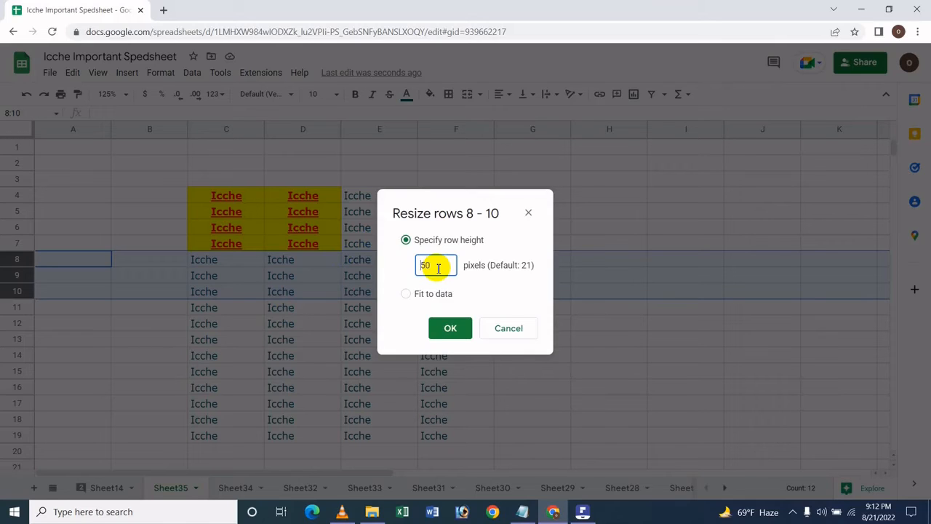
key(Return)
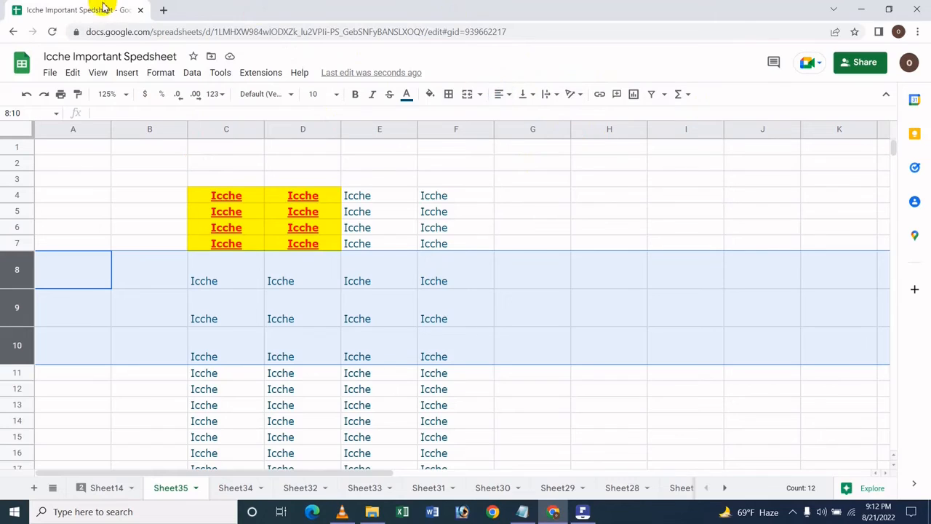
Set the vertical alignment of rows 8 to 10 to top
click(126, 72)
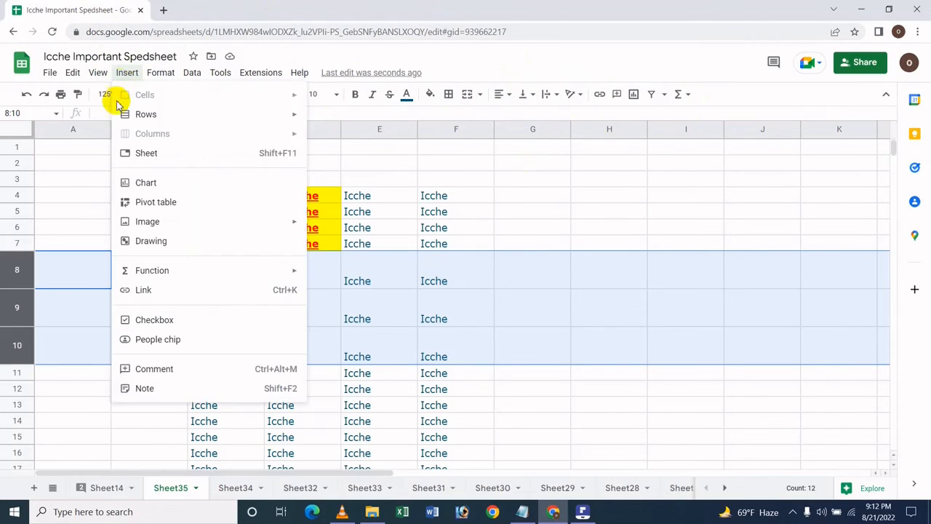
mouse_move(160, 73)
mouse_move(250, 176)
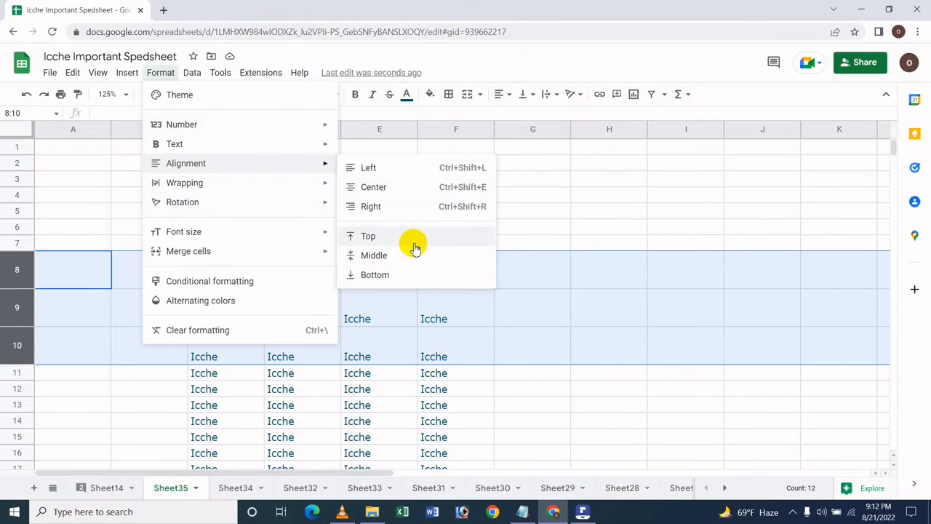
click(413, 240)
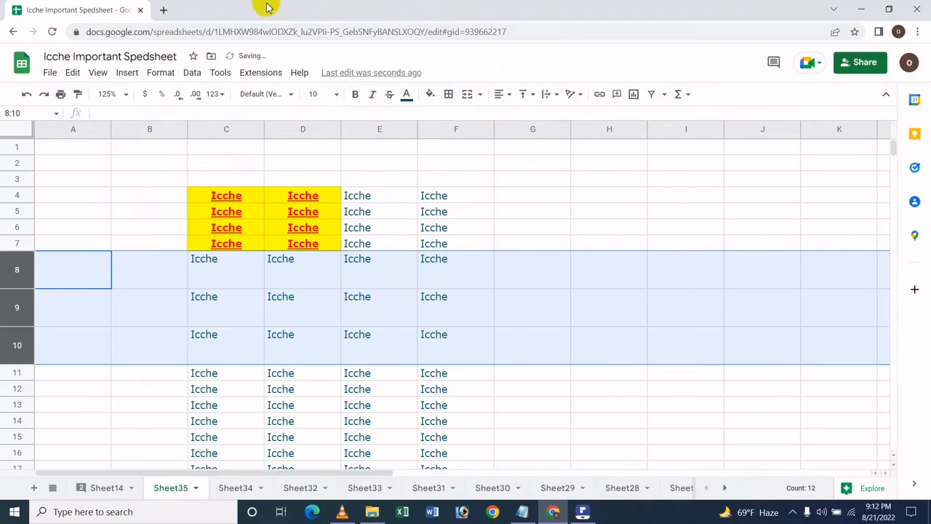
Change the vertical alignment of rows 8 to 10 to middle, and switch it to bottom
click(159, 75)
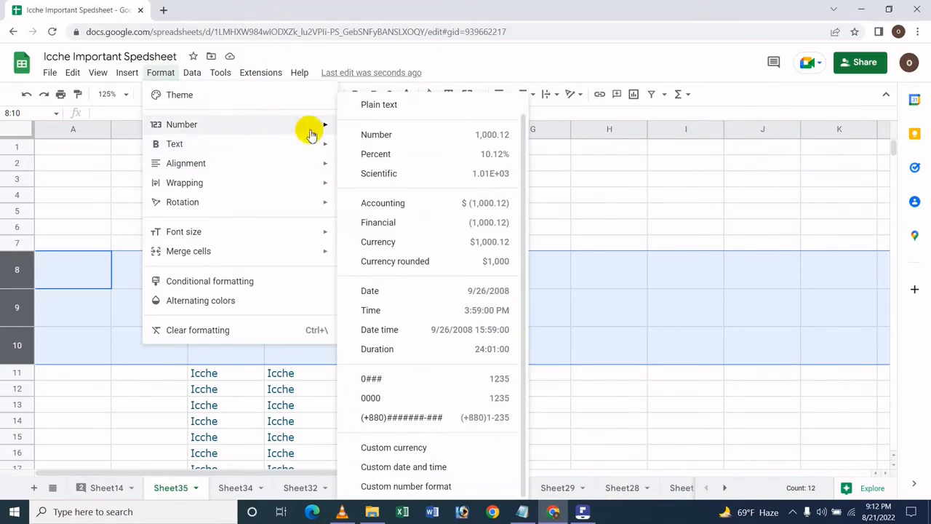
mouse_move(263, 172)
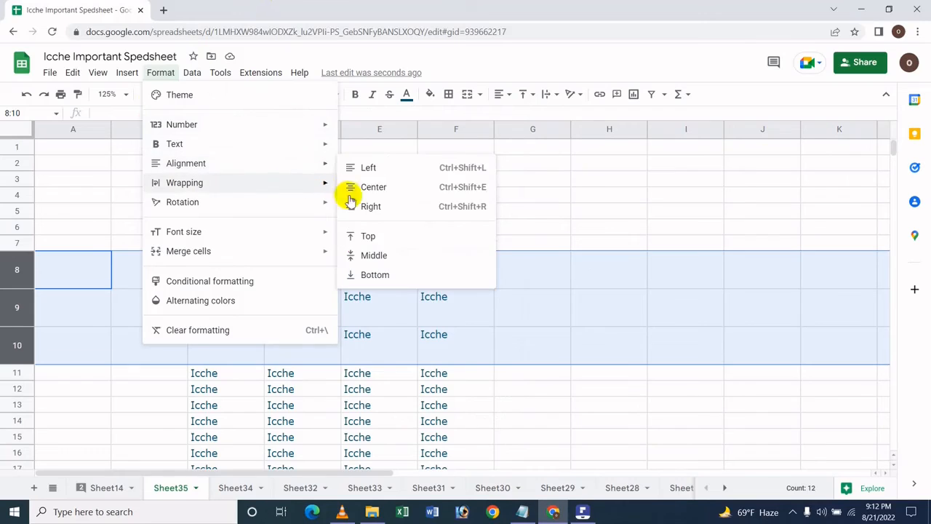
click(411, 254)
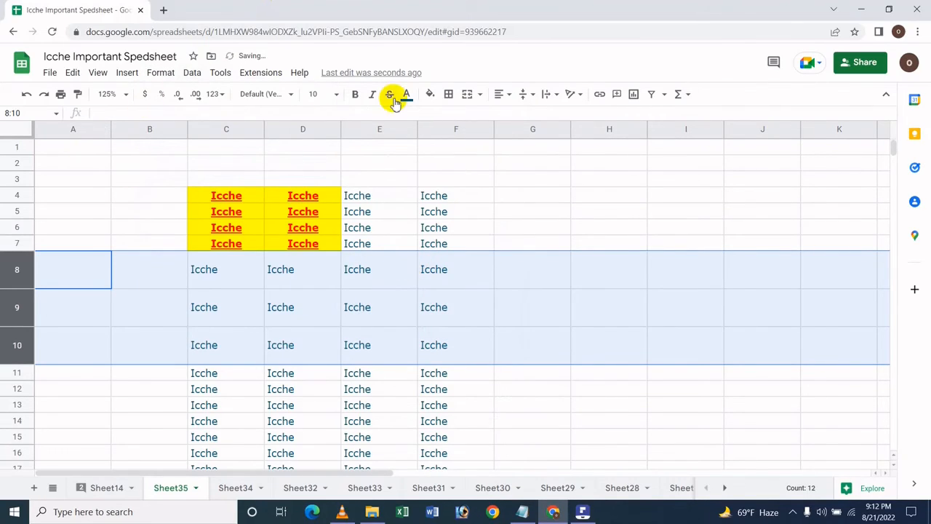
click(160, 72)
mouse_move(206, 165)
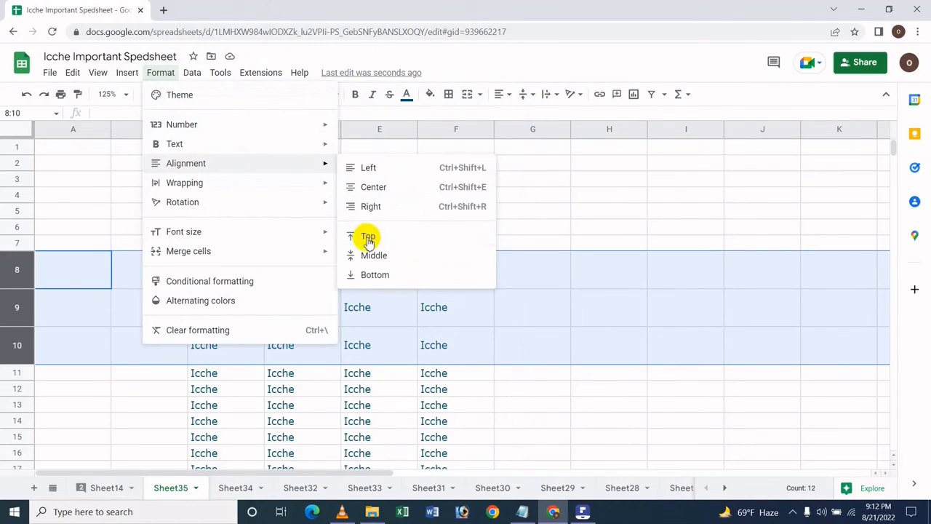
click(371, 273)
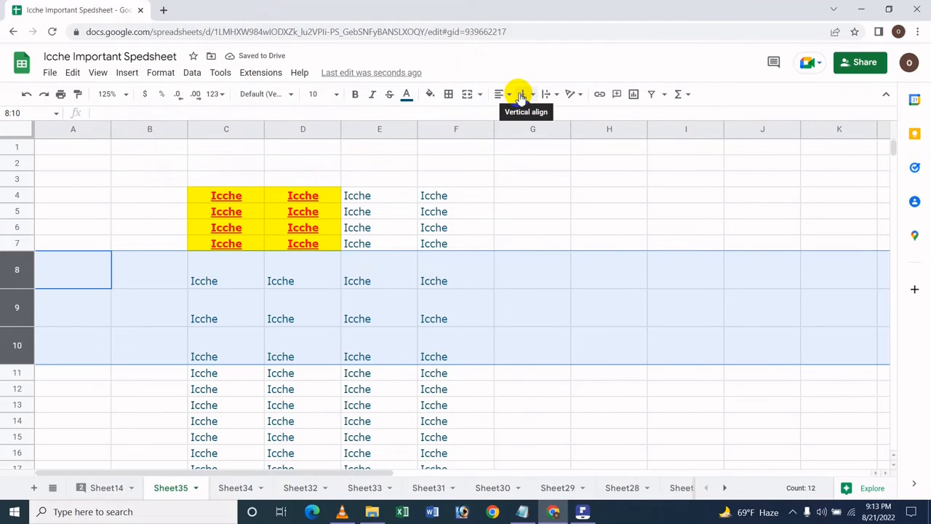
Align the text in rows 8 to 10 vertically to the middle and back to the top
click(520, 96)
click(543, 115)
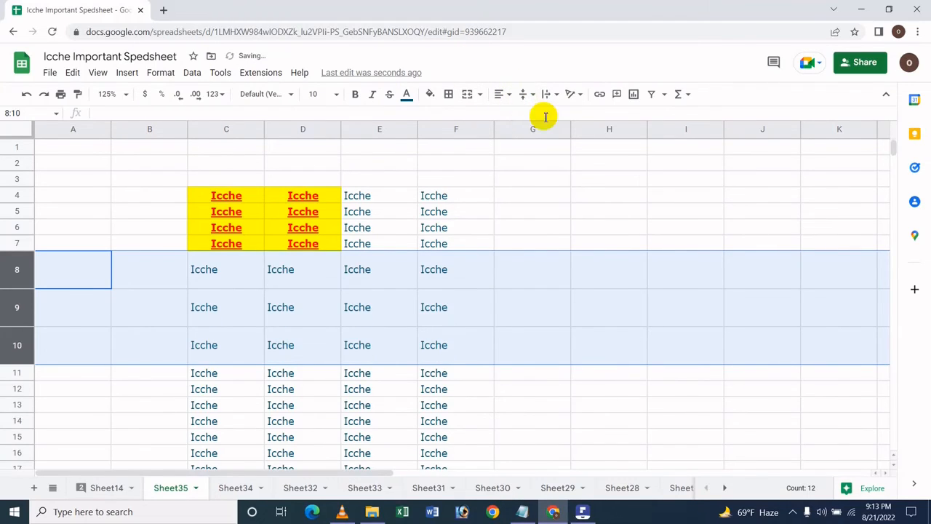
click(527, 97)
click(526, 115)
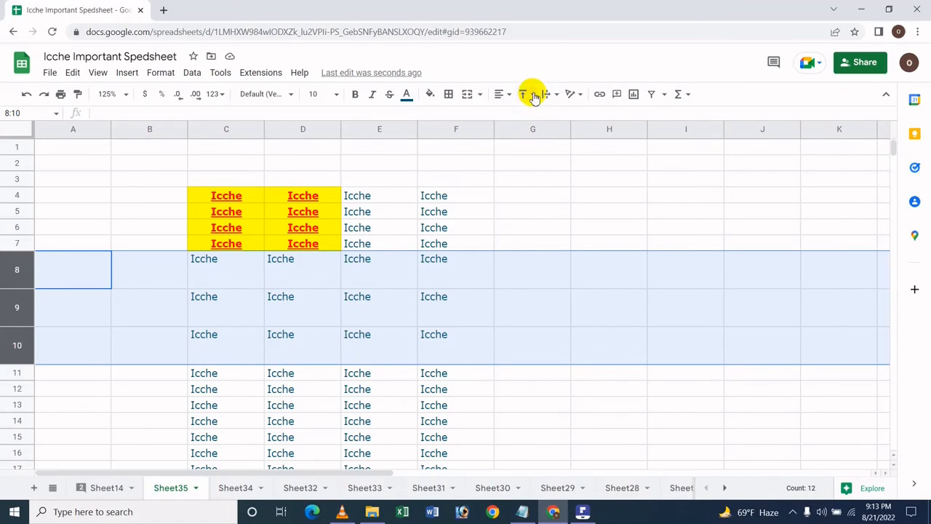
Look over the vertical alignment options available for rows 8 to 10 and close them without choosing one
click(529, 94)
click(160, 72)
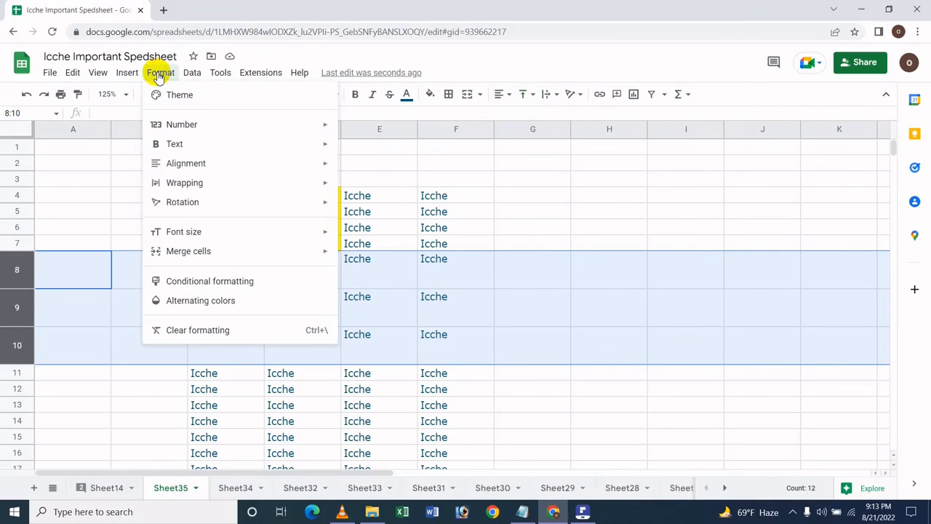
mouse_move(288, 161)
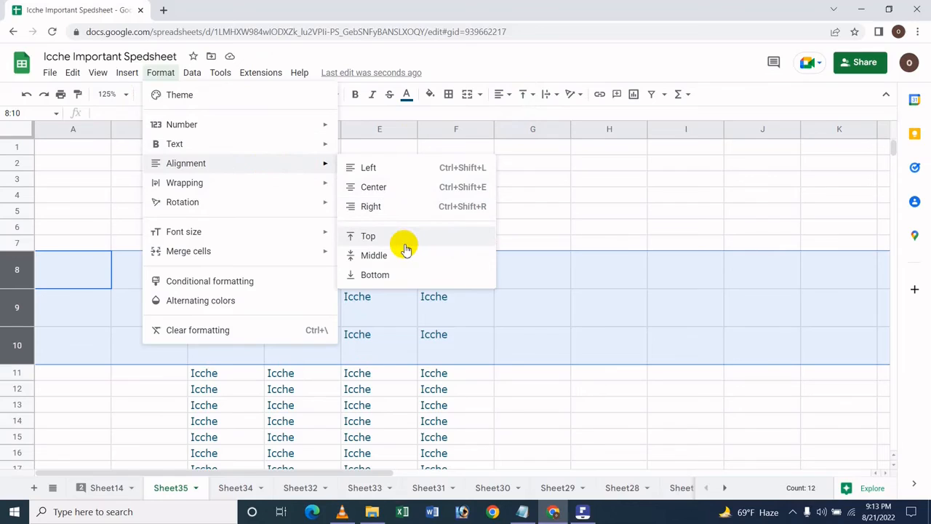
click(722, 88)
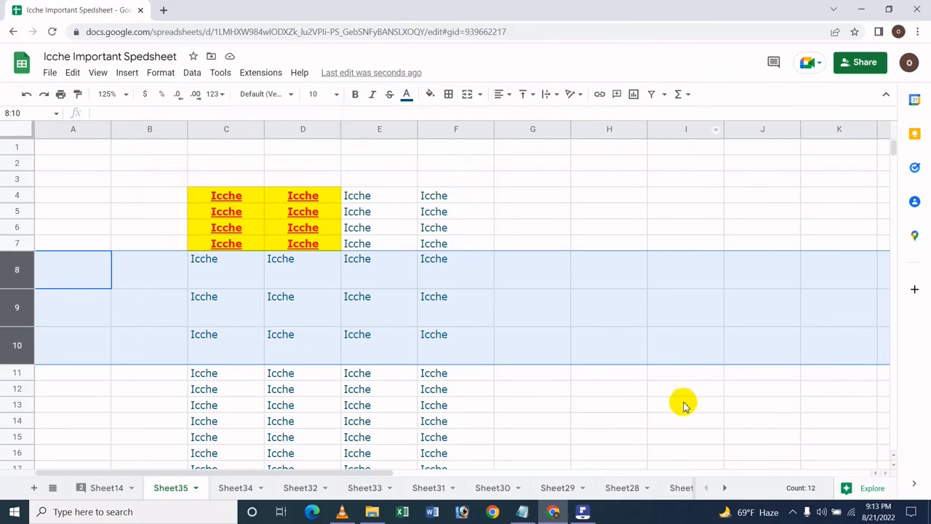
Switch to Wondershare PDFelement to show the PDF title page about text and alignment in Google Sheets
click(582, 511)
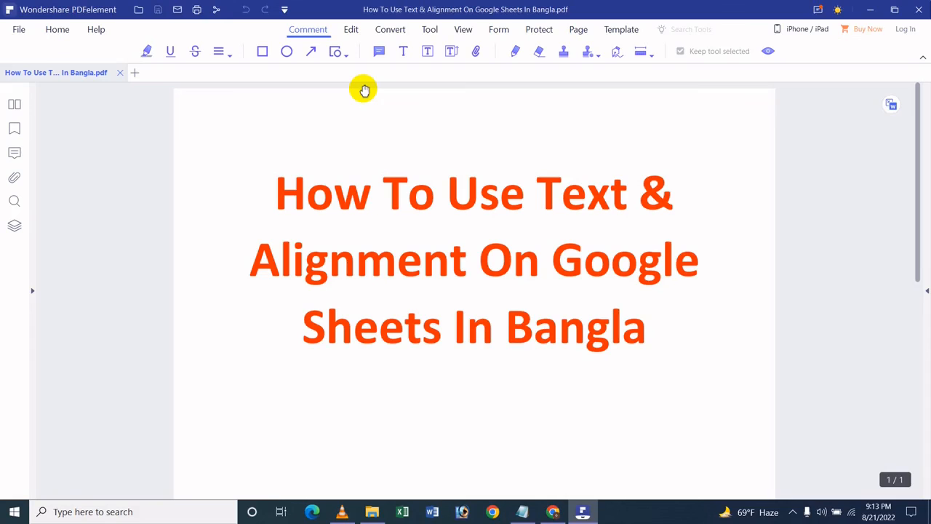